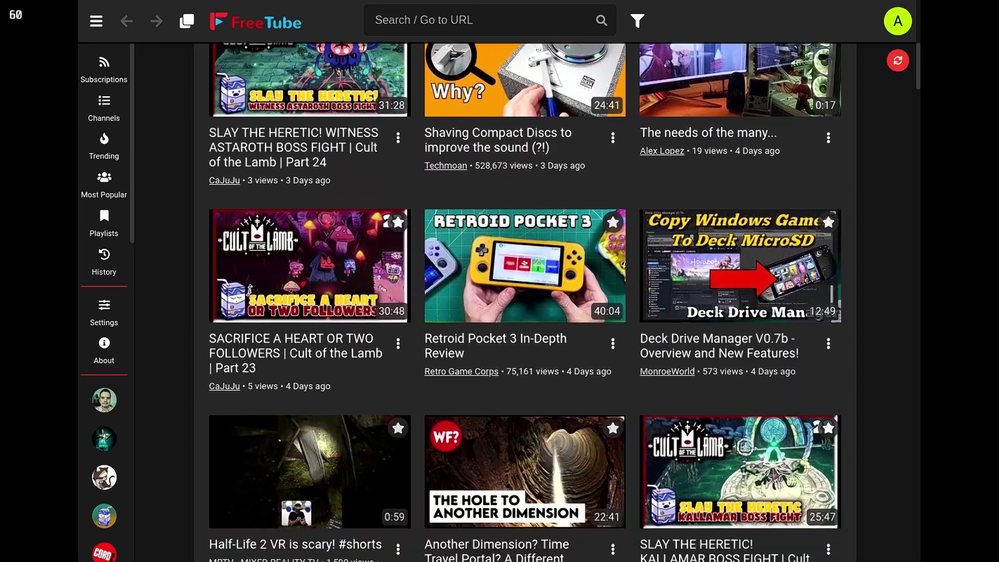
- Play the "Retroid Pocket 3 In-Depth Review" video from the subscriptions feed and look through the subscribed channel list
scroll(468, 208, down, 1)
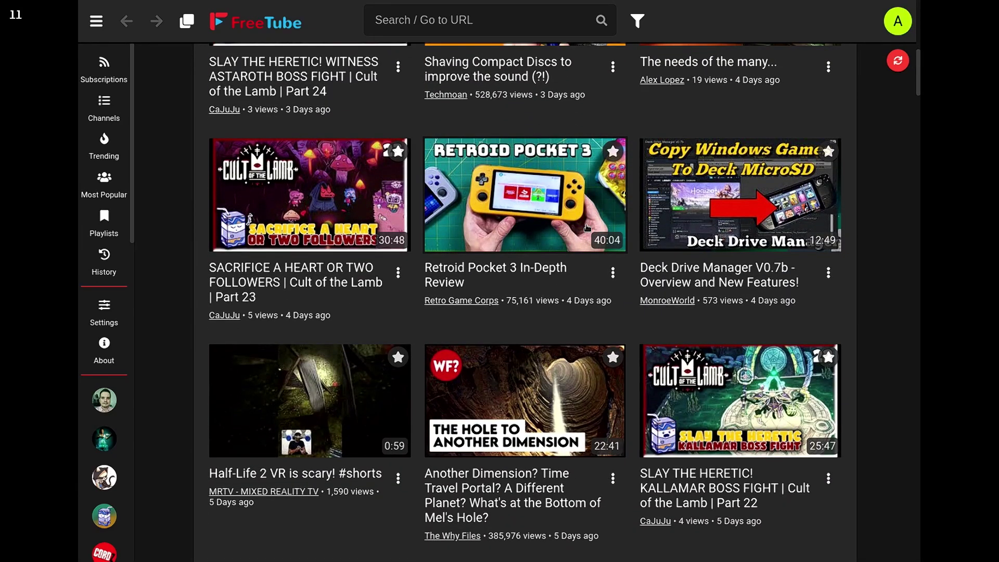
click(587, 228)
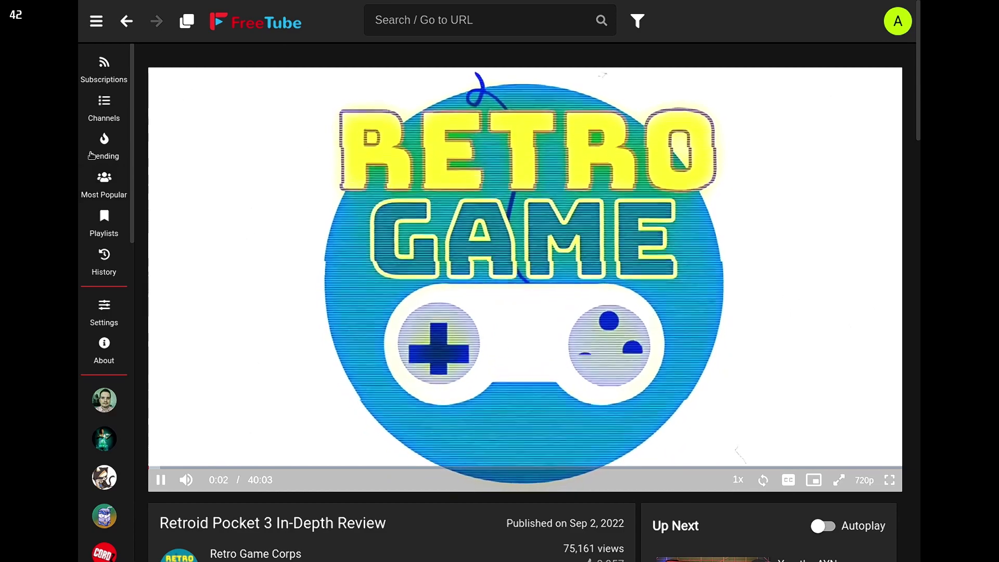
click(103, 112)
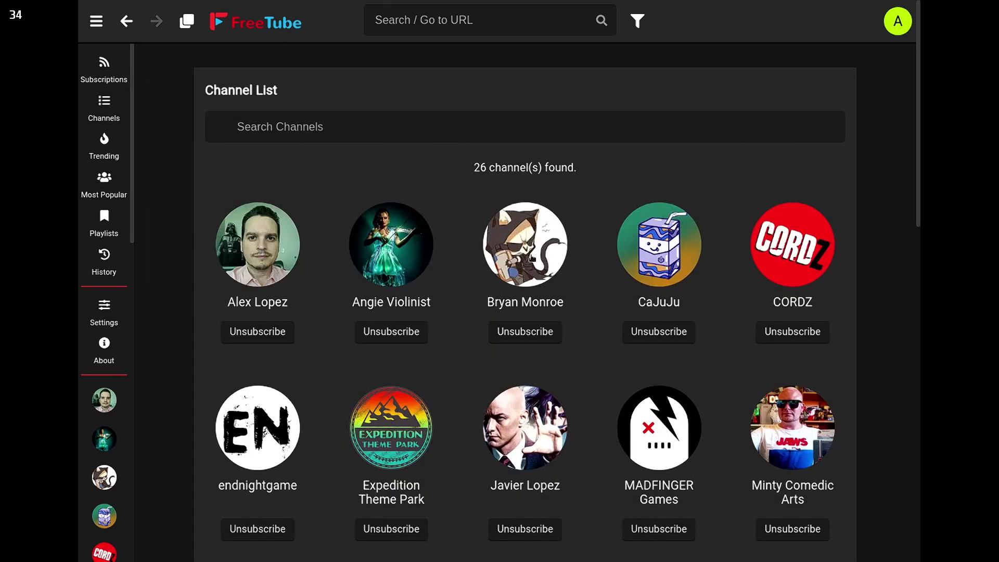
scroll(531, 258, down, 8)
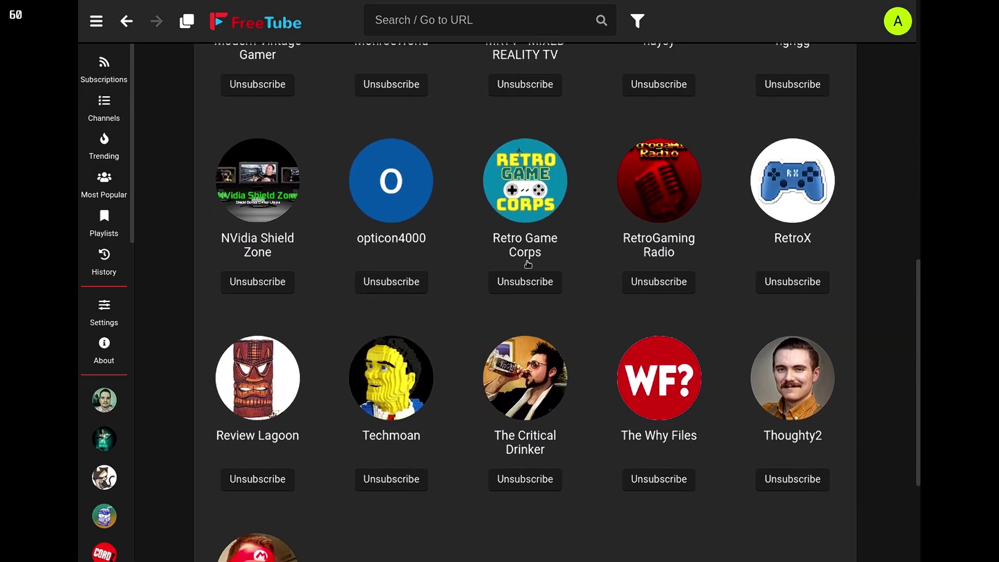
scroll(528, 264, down, 3)
scroll(372, 119, up, 6)
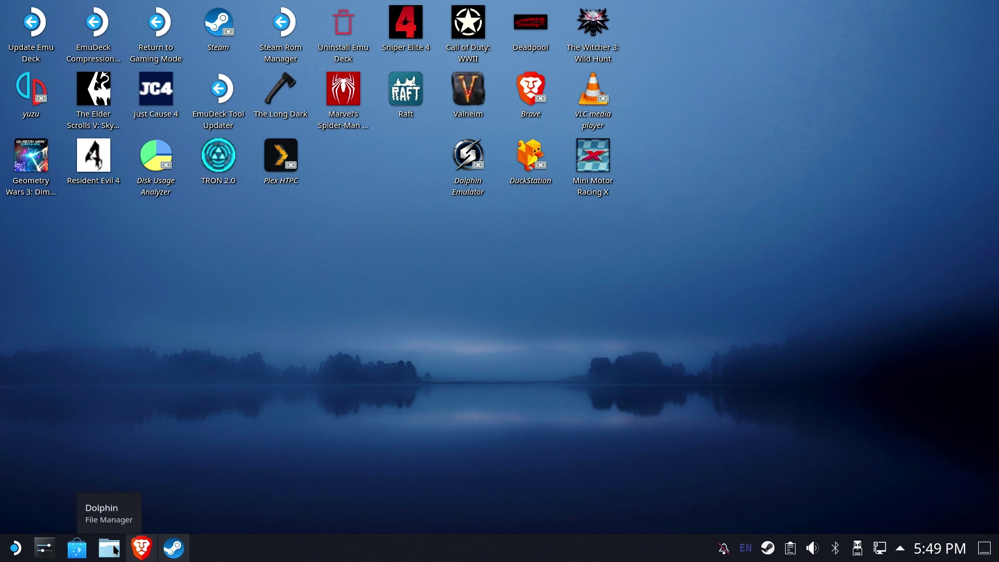
- Switch to Discover, search for "freetube", install FreeTube and close the software center
click(77, 549)
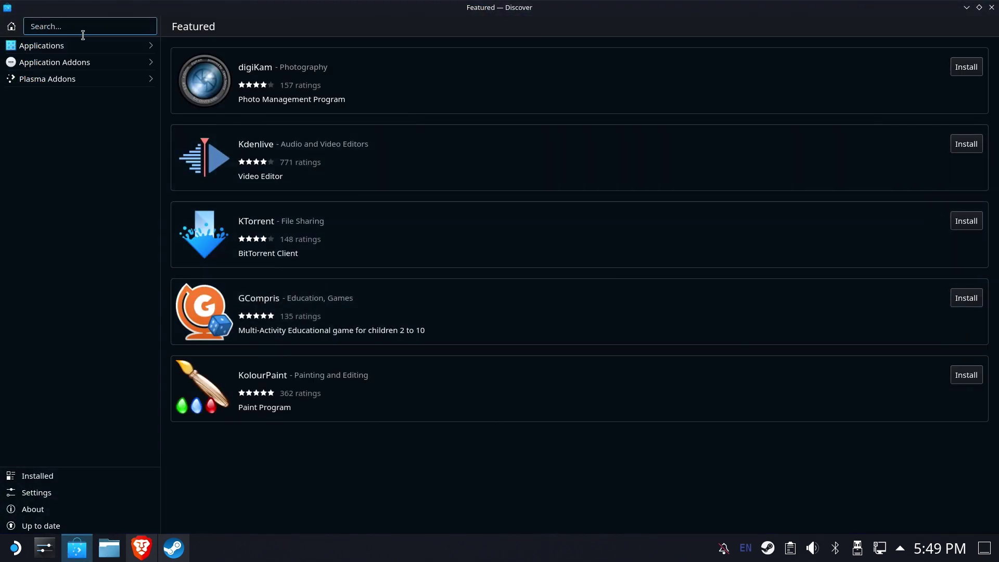
text(freetube)
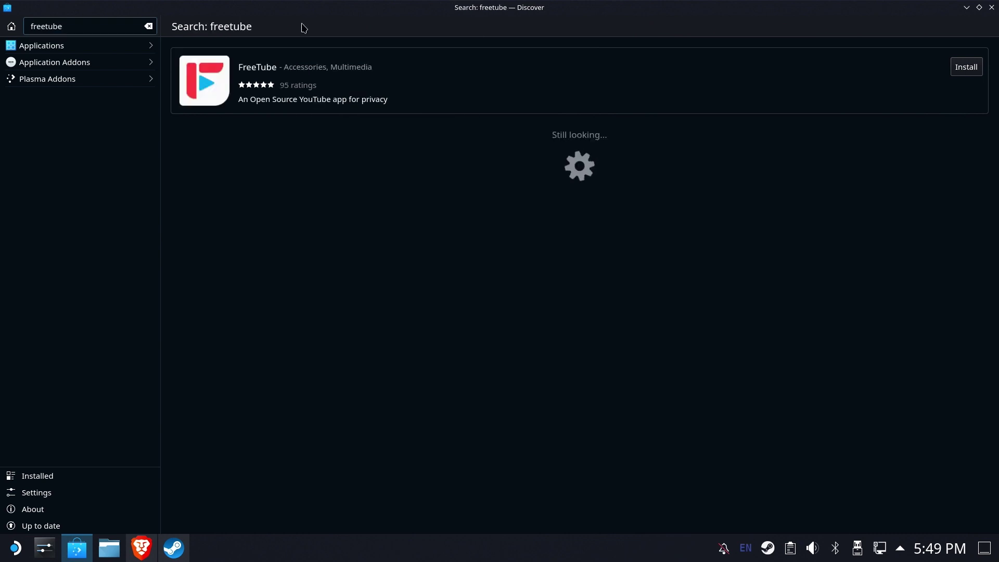
click(965, 67)
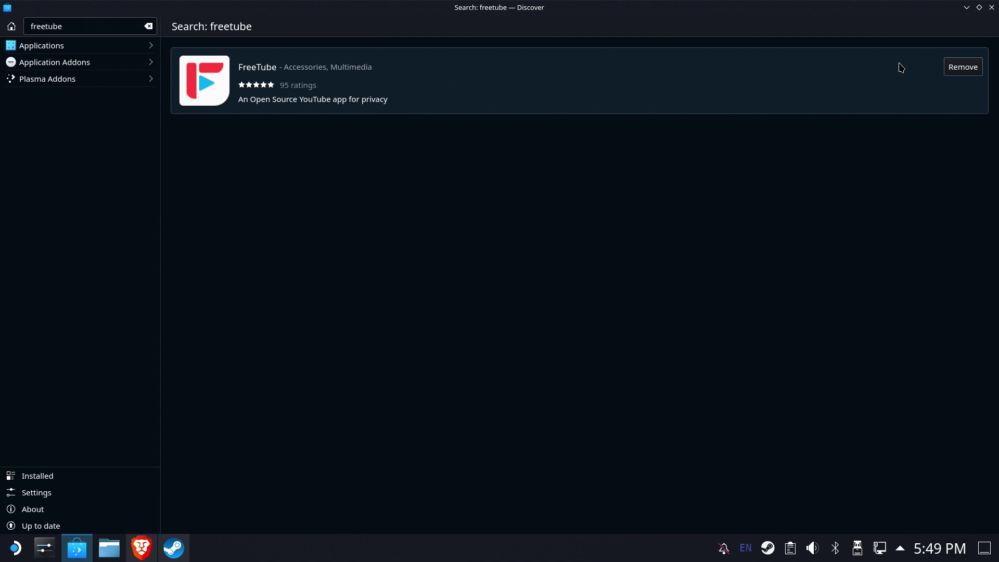
click(990, 7)
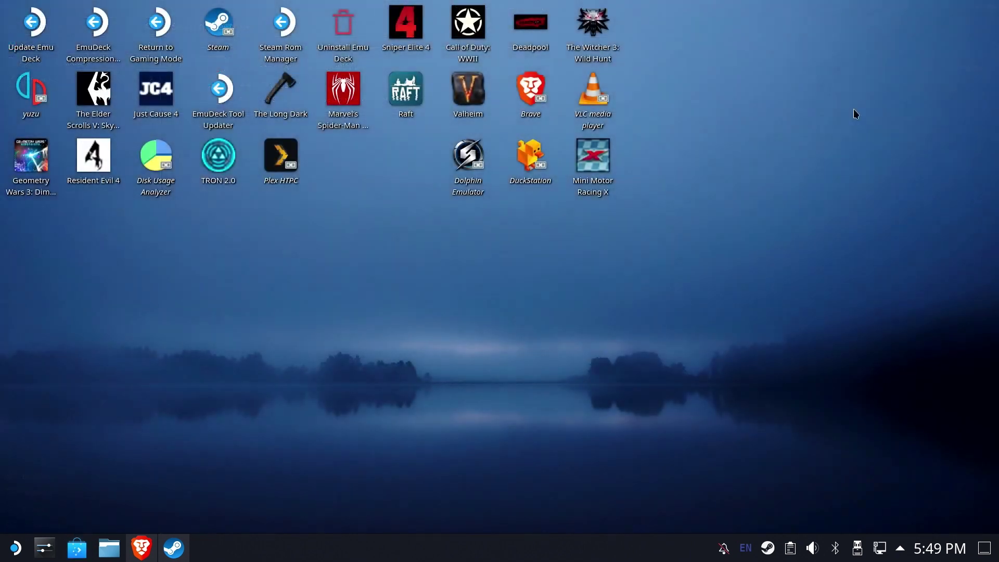
- Add the installed FreeTube application to the desktop and to Steam
click(15, 548)
scroll(207, 370, down, 8)
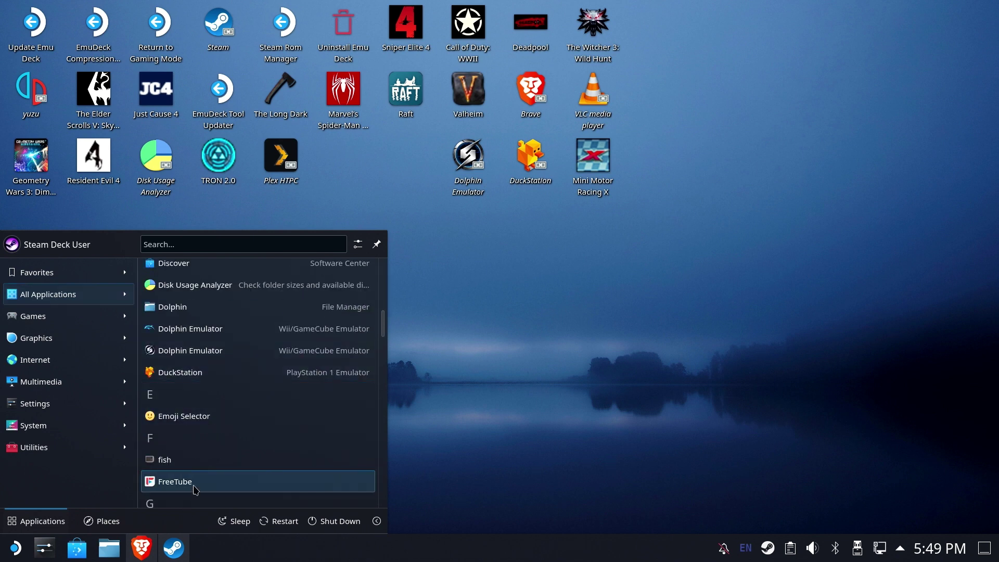
right_click(196, 489)
click(228, 477)
right_click(189, 480)
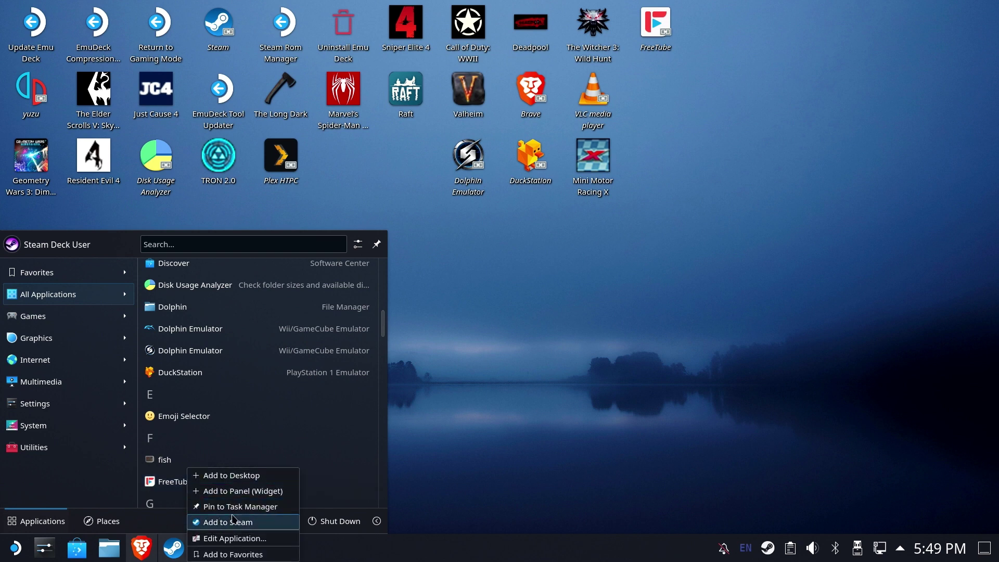
click(236, 526)
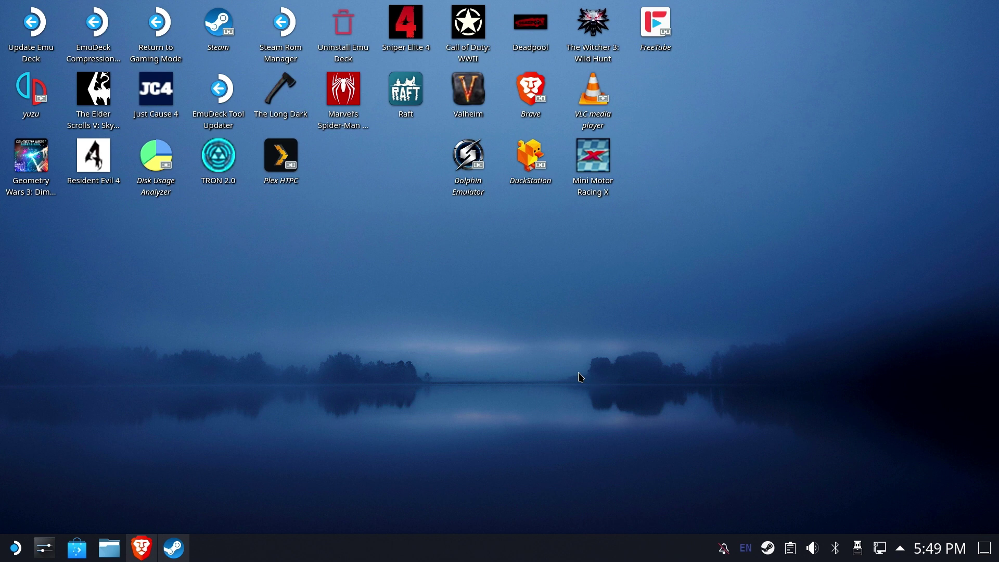
- Switch to Brave and open the converter page's YouTube Subscriptions Exporter Plugin link in a new tab
click(141, 548)
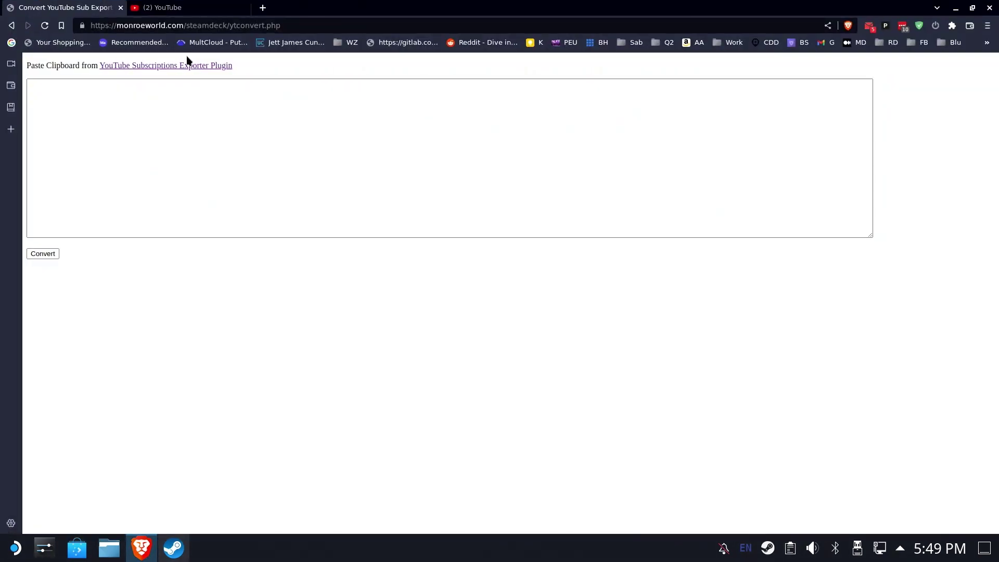
click(330, 24)
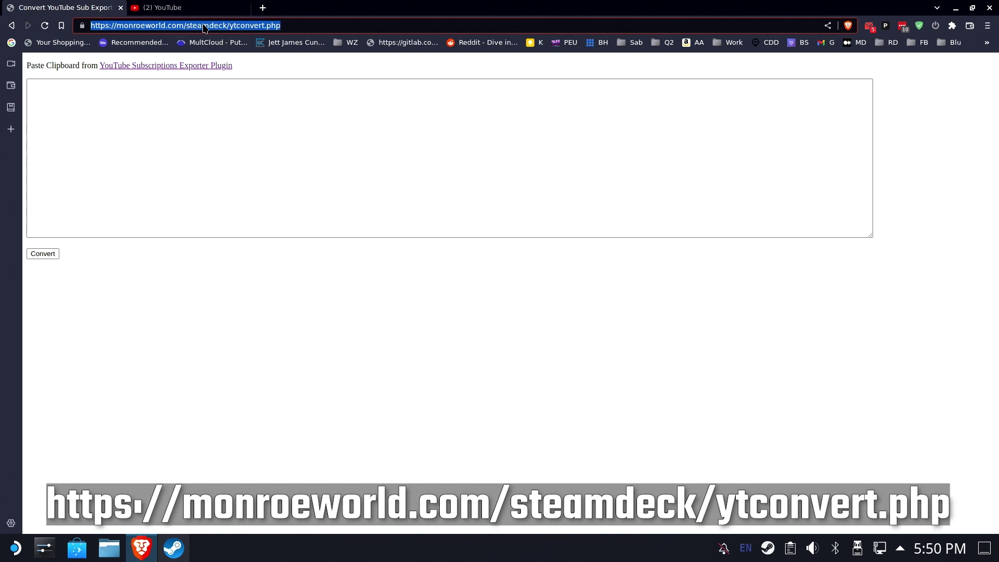
right_click(207, 67)
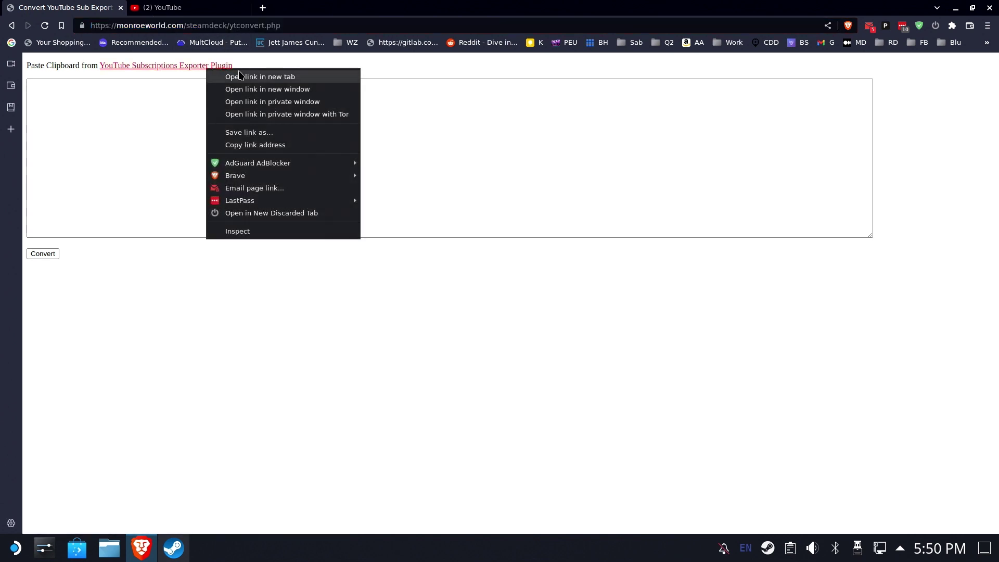
click(241, 76)
click(187, 7)
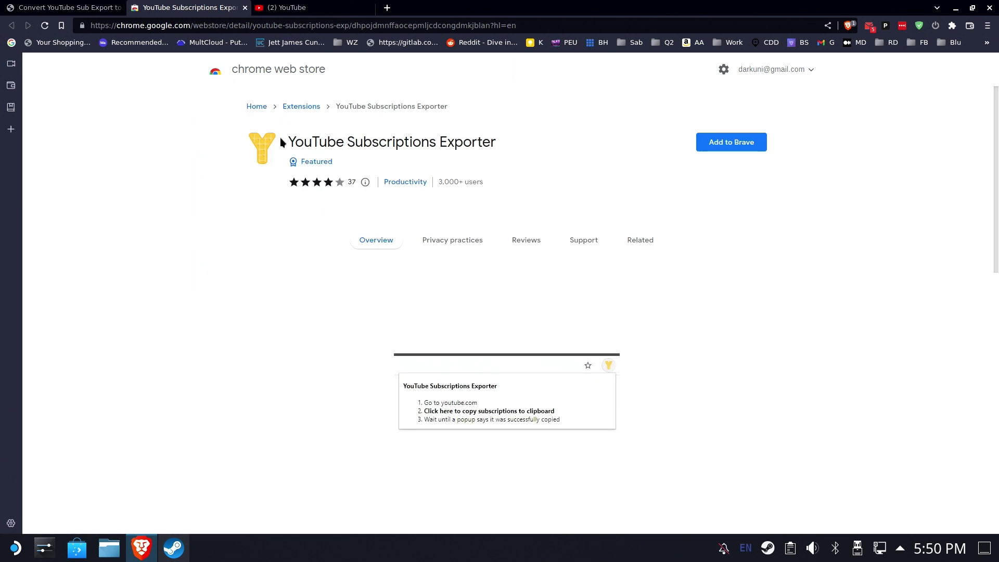
- Add the YouTube Subscriptions Exporter extension to Brave from the Chrome Web Store
drag(290, 137, 548, 138)
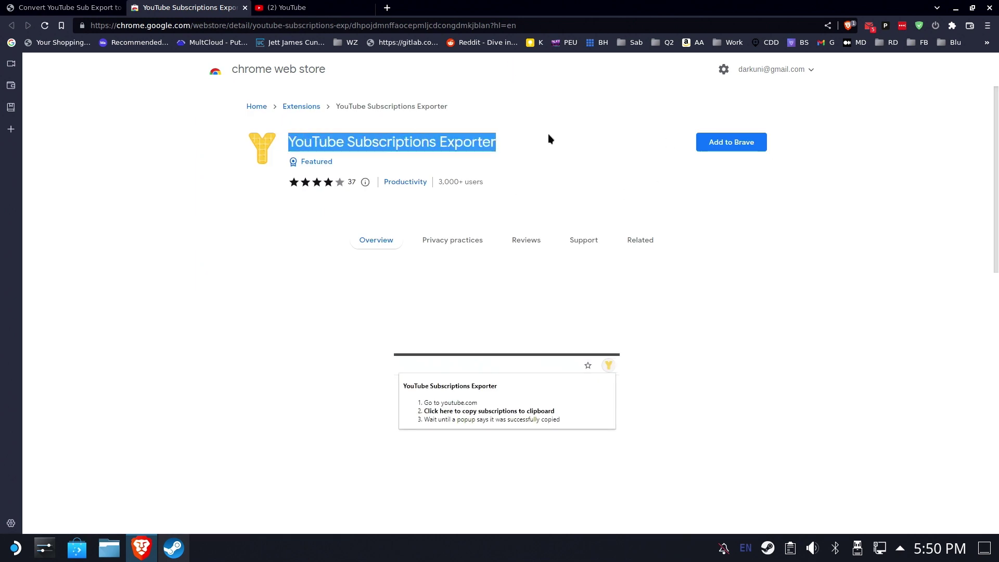
click(603, 133)
click(738, 146)
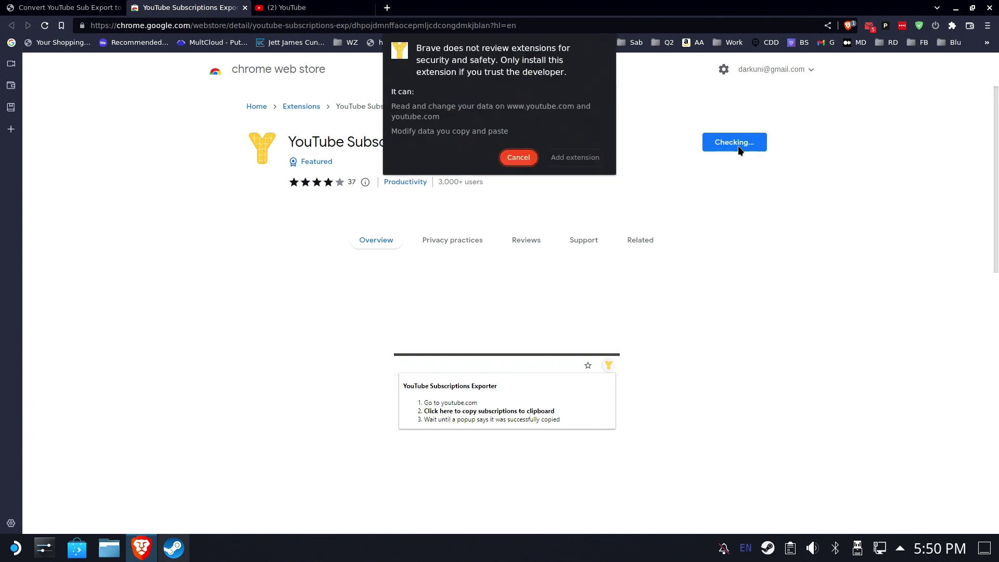
click(581, 157)
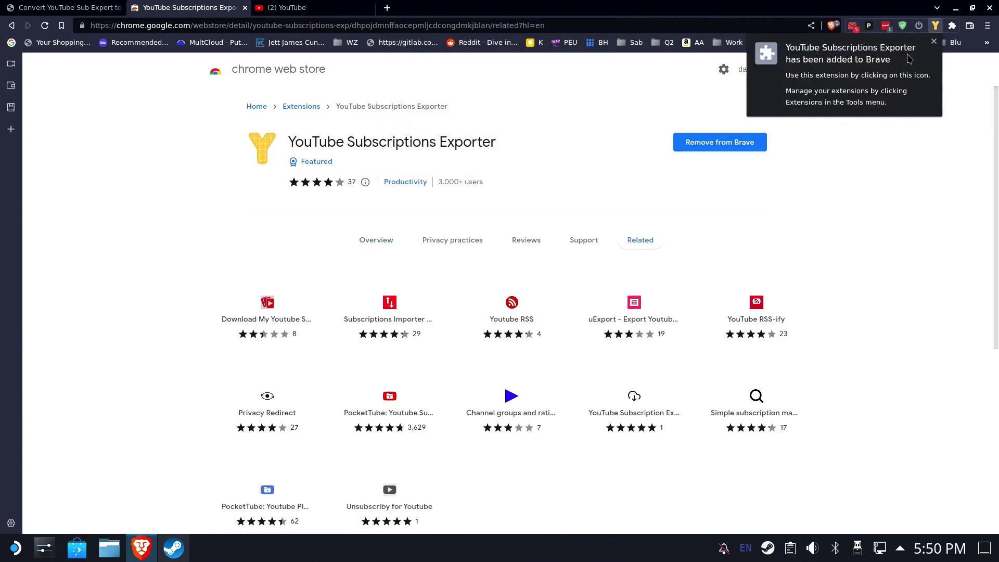
click(934, 42)
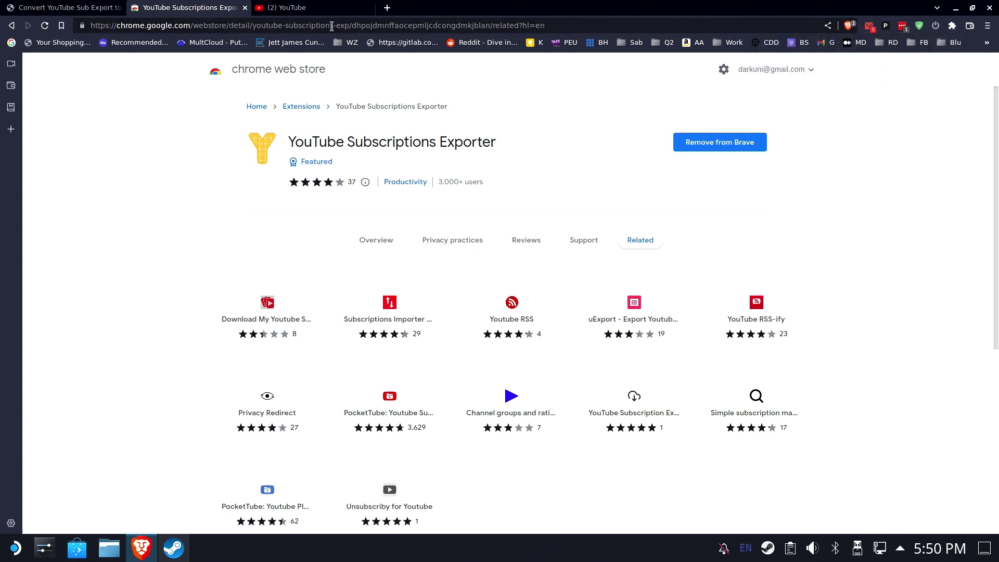
- On YouTube, expand the full subscriptions list and copy the subscriptions to the clipboard with YouTube Subscriptions Exporter
click(315, 8)
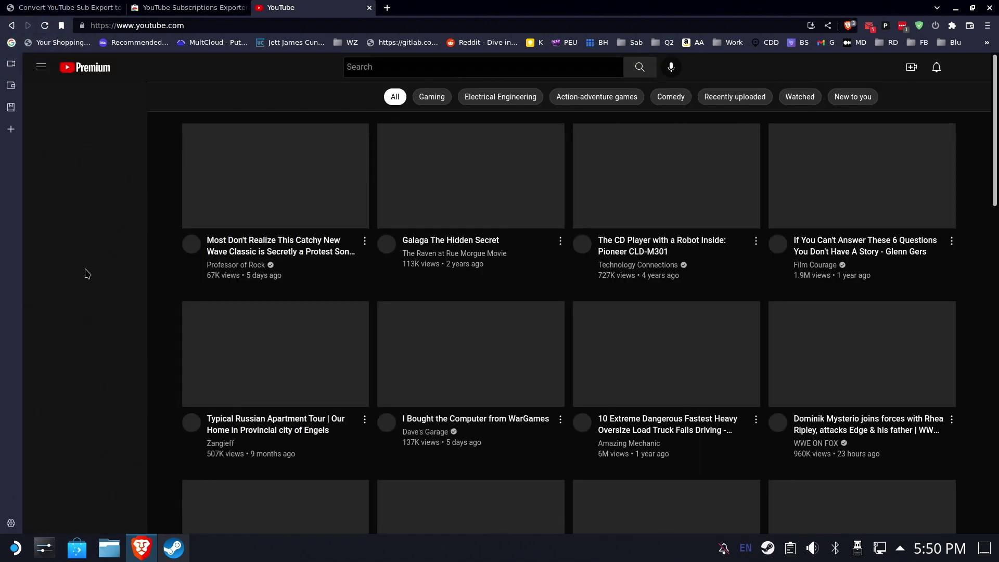
scroll(73, 354, down, 3)
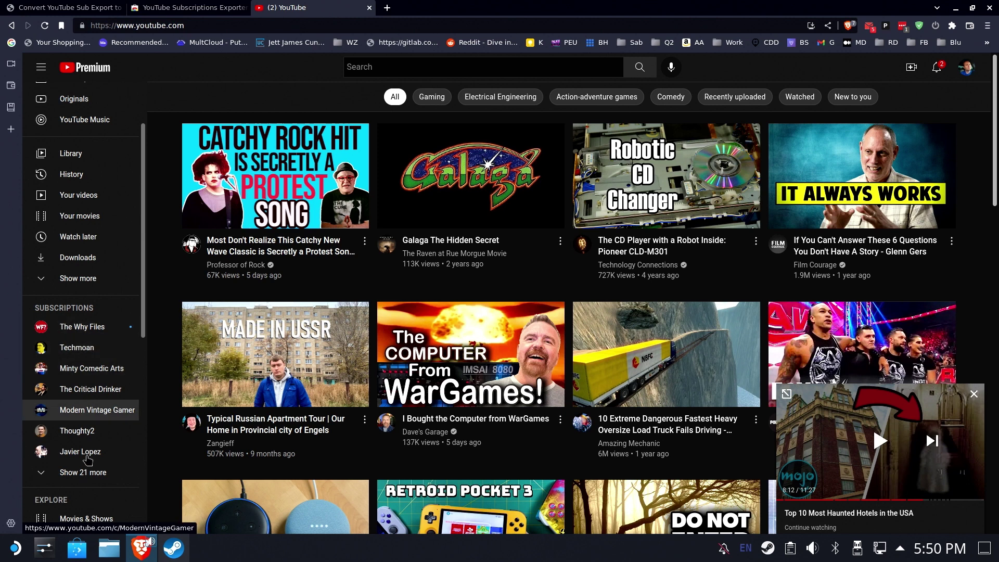
click(83, 472)
scroll(96, 411, down, 4)
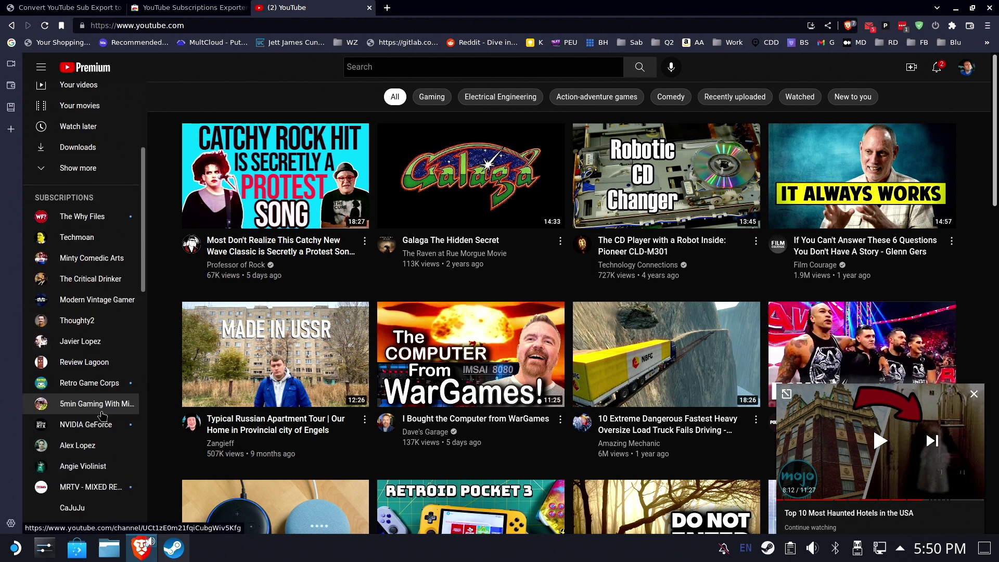
scroll(78, 276, up, 5)
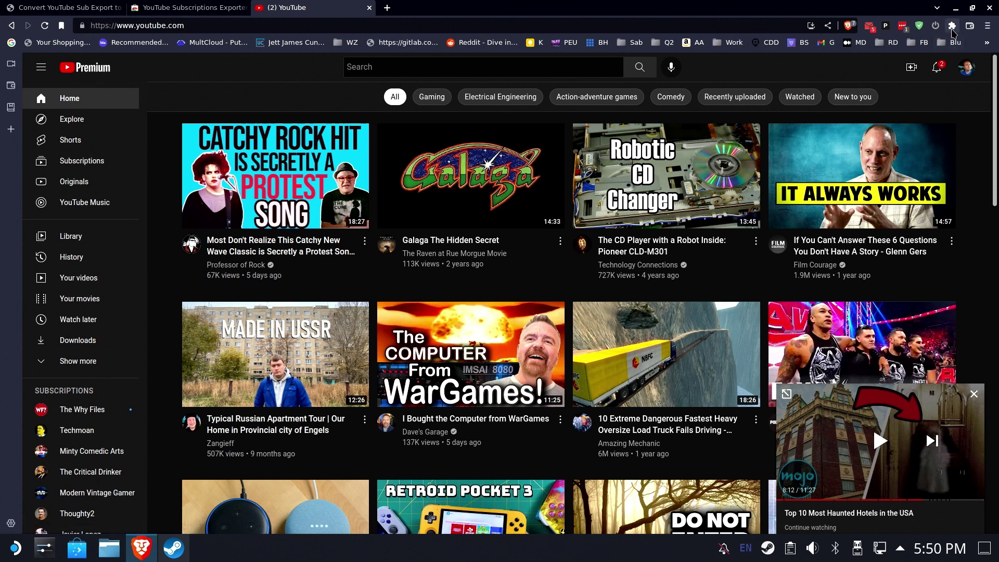
click(952, 27)
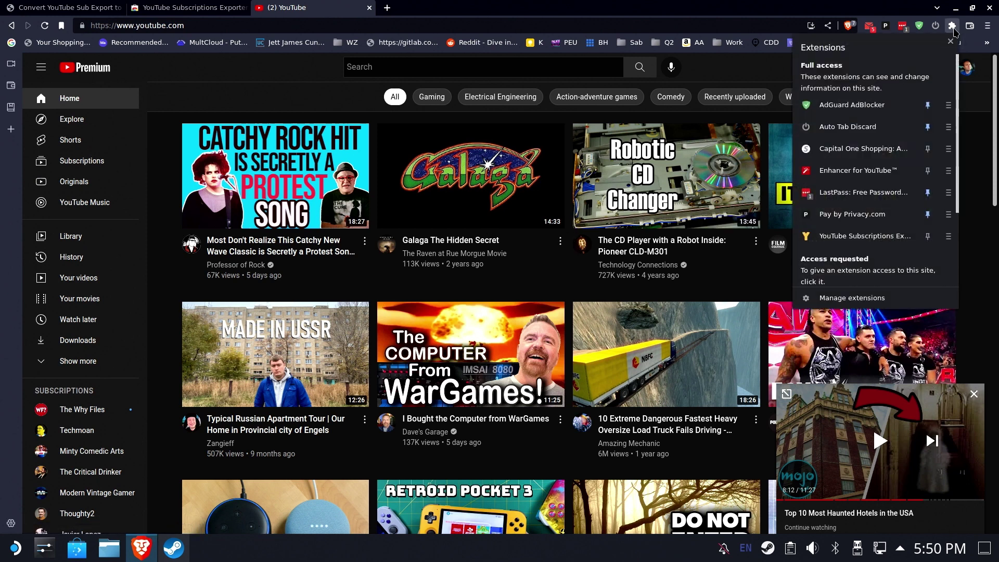
click(854, 237)
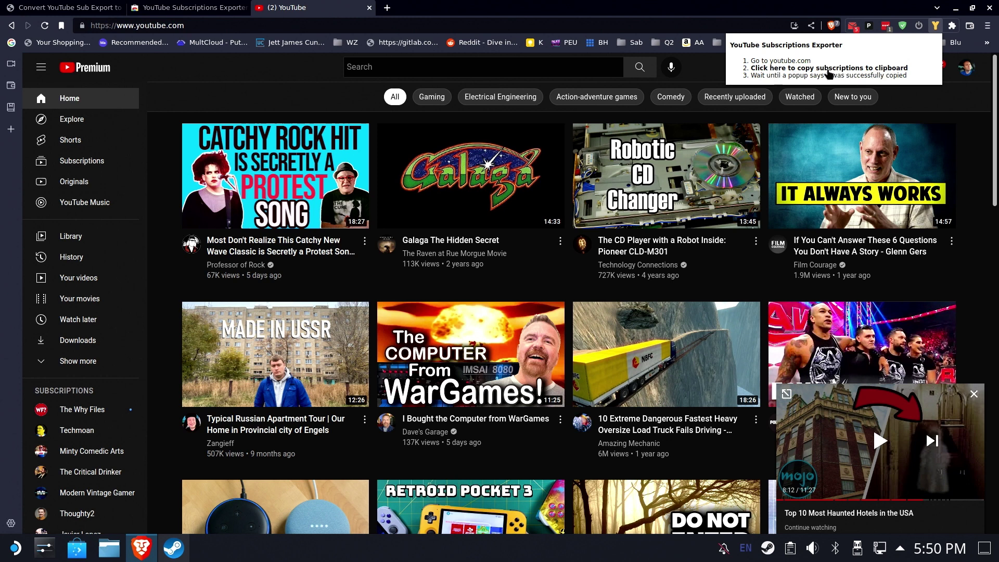
click(824, 72)
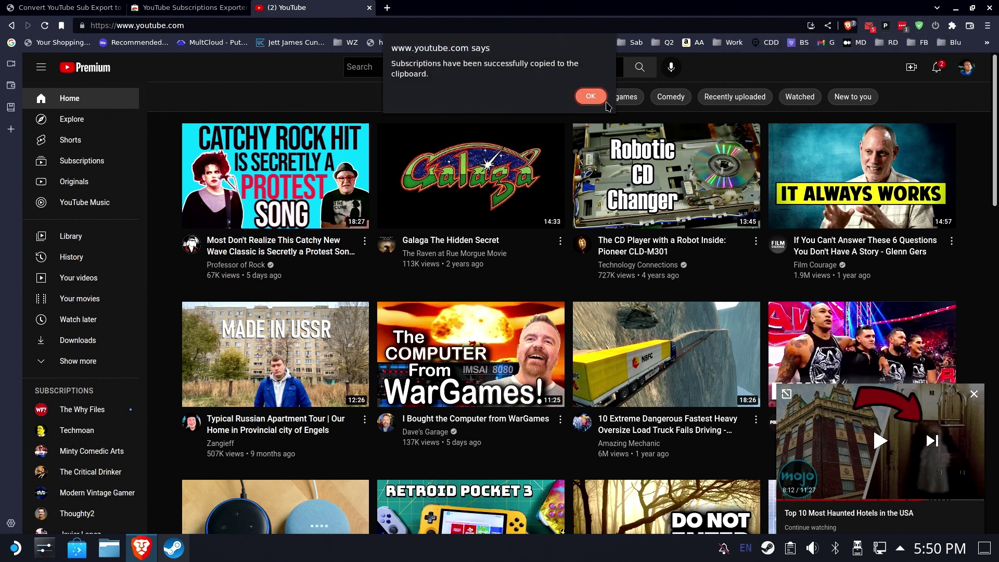
click(579, 97)
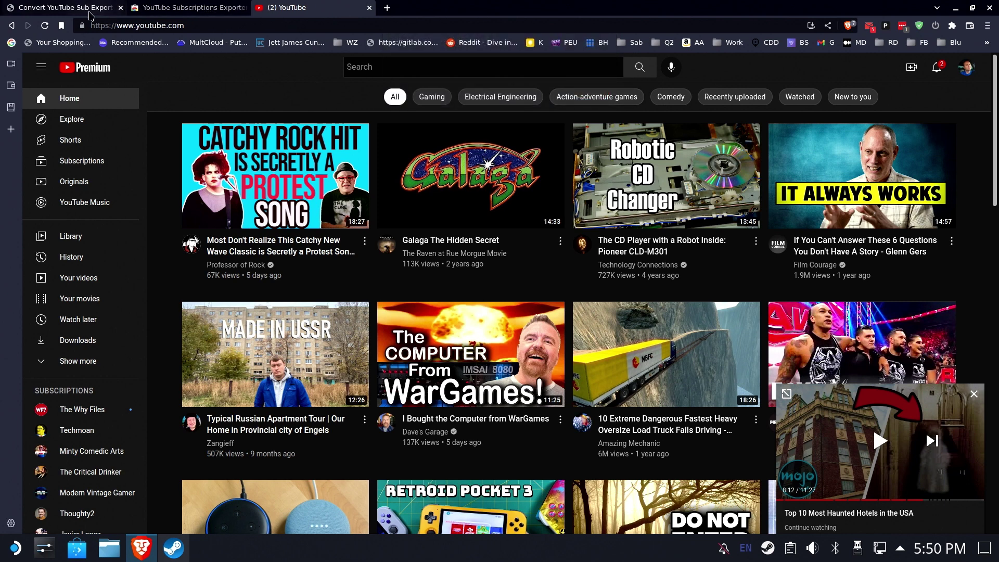
- Paste the copied subscriptions into the monroeworld.com converter page and save the converted list as freetubesubs.csv in Downloads
click(86, 11)
click(199, 140)
right_click(199, 139)
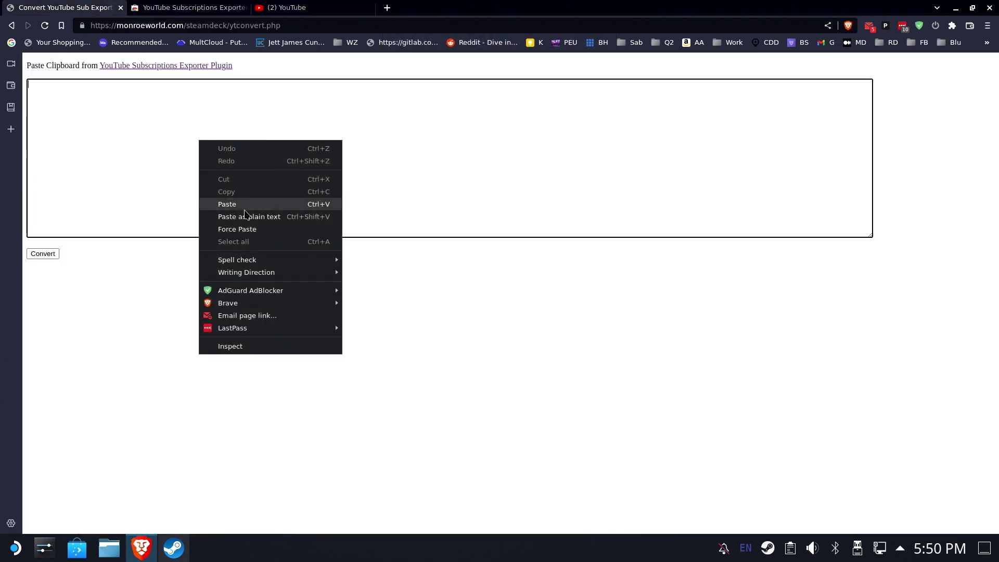
click(229, 201)
scroll(142, 167, up, 2)
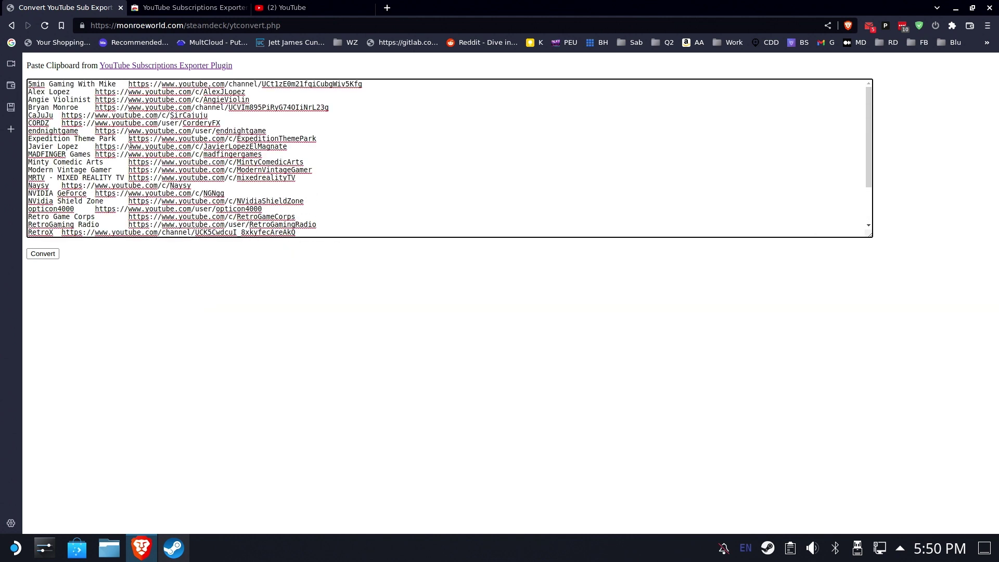
scroll(69, 101, down, 2)
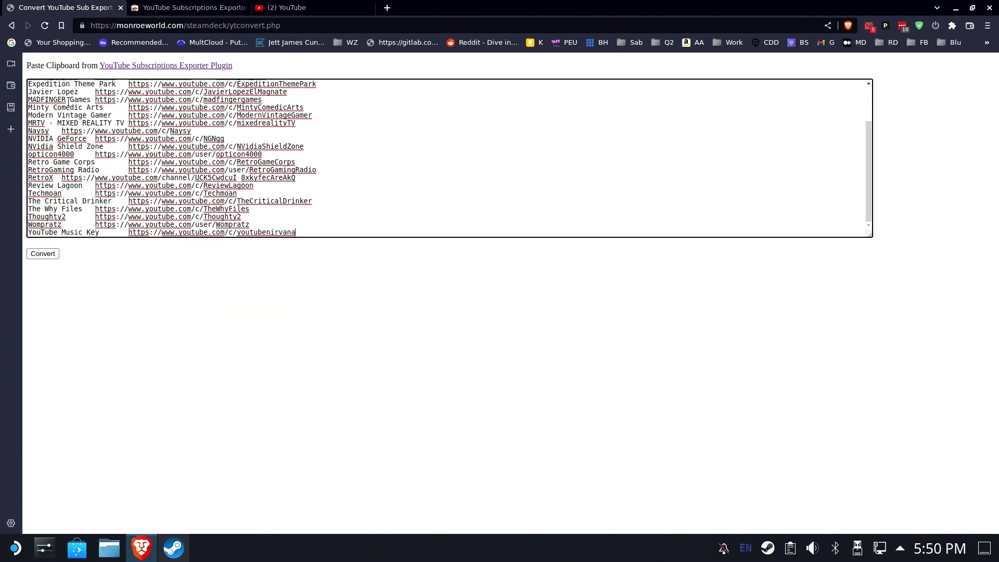
click(51, 253)
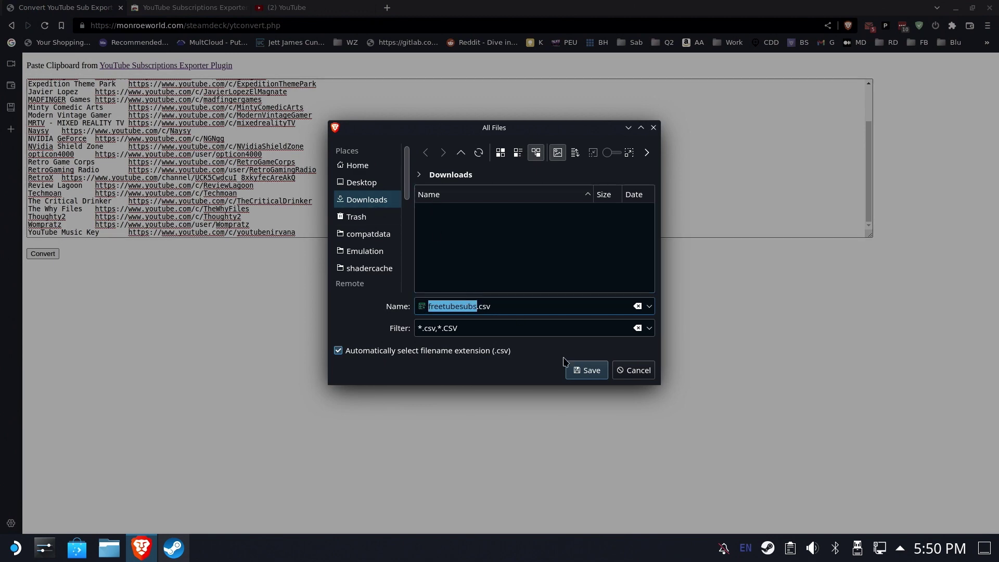
click(585, 370)
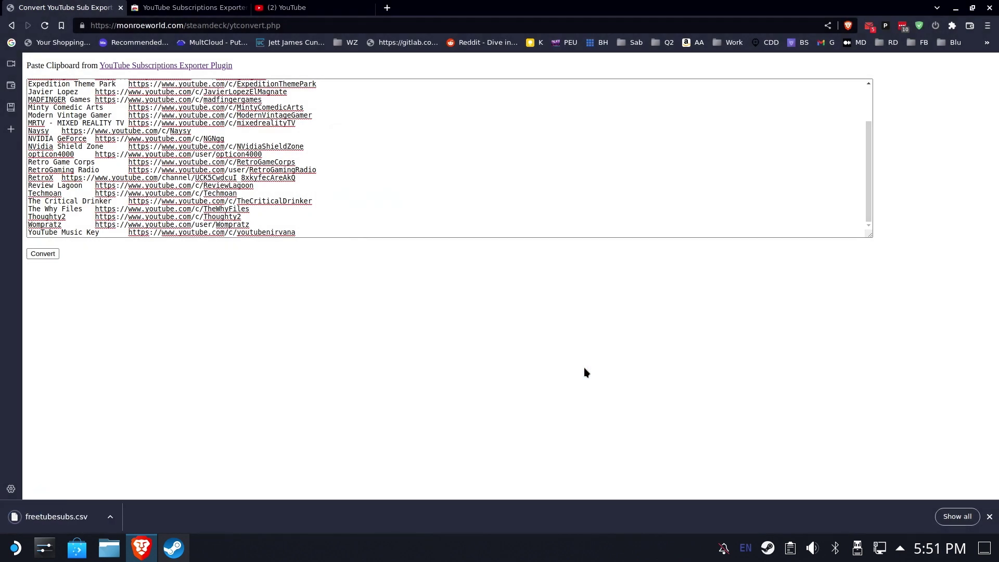
- Minimize the browser and launch FreeTube from its desktop shortcut
click(956, 8)
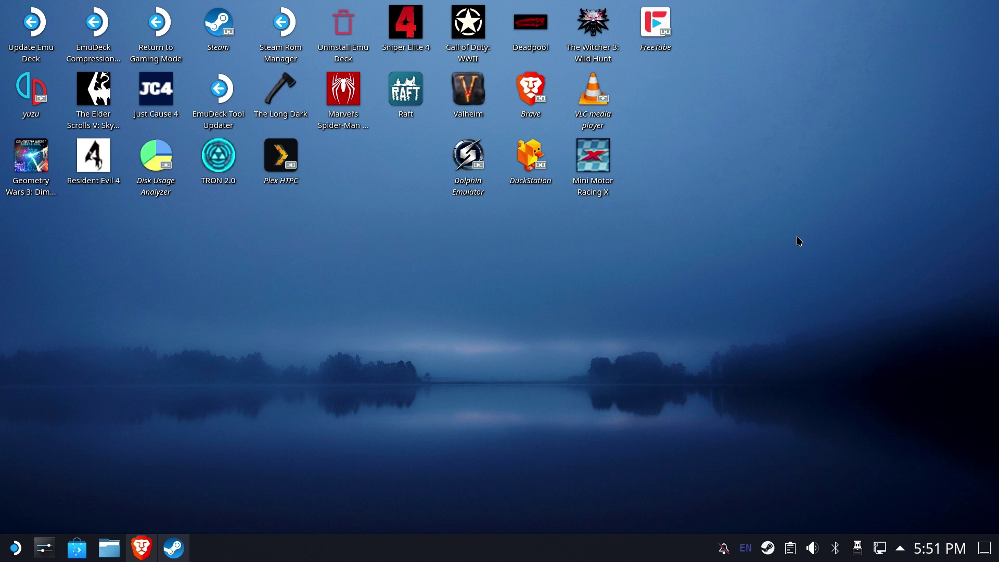
click(656, 24)
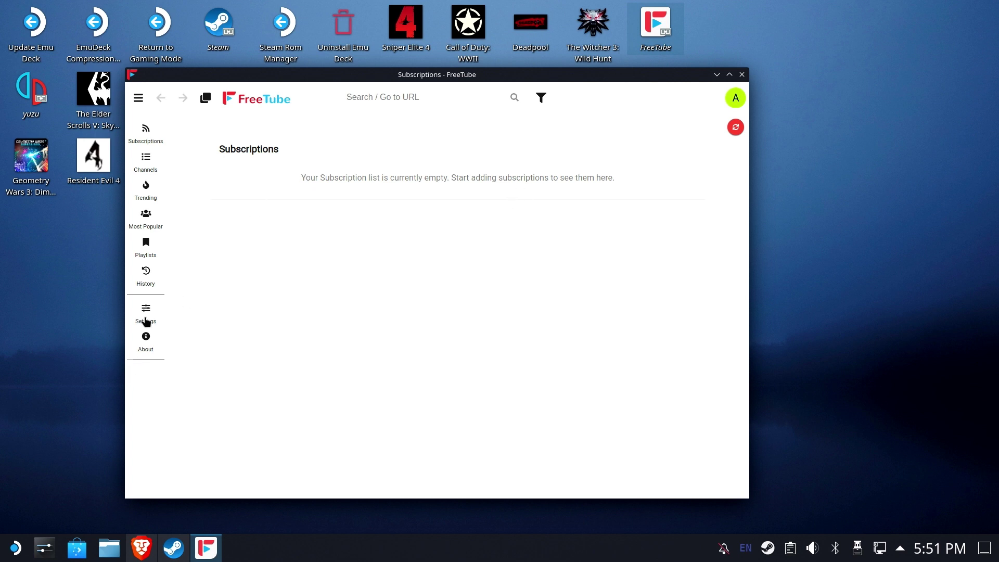
- Import the subscriptions into FreeTube from freetubesubs.csv in Downloads, using the YouTube (.csv) import type
click(147, 163)
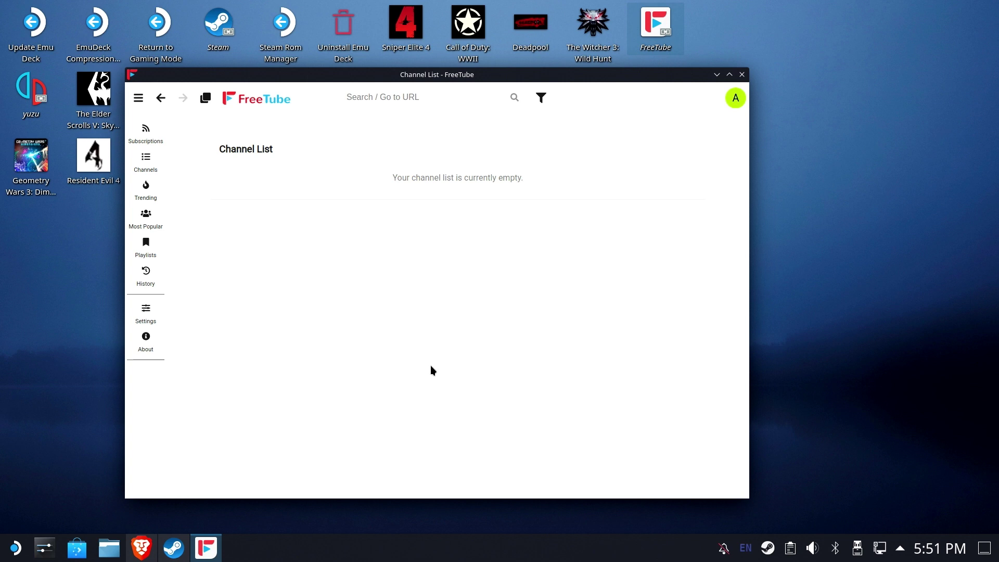
click(151, 312)
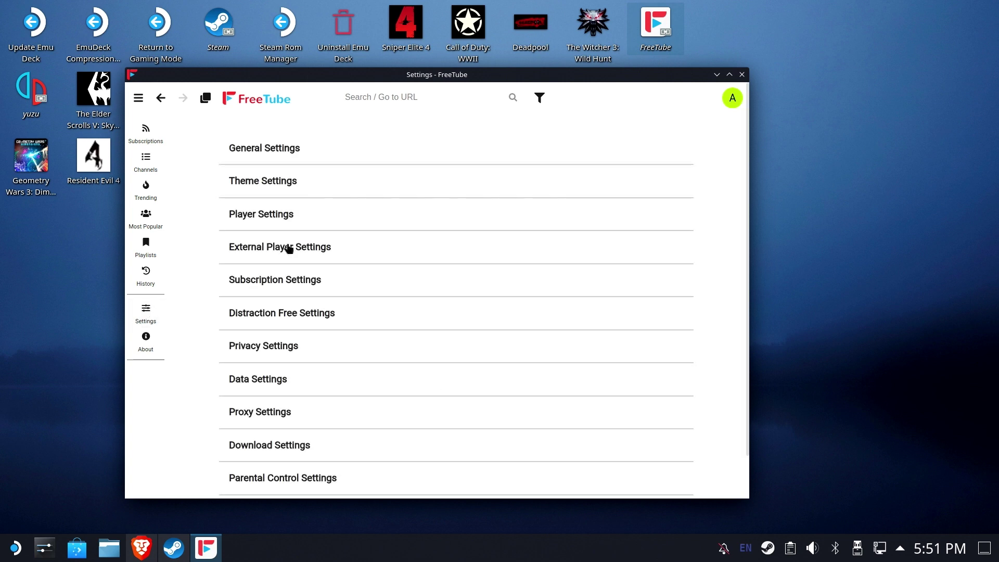
click(261, 385)
click(304, 419)
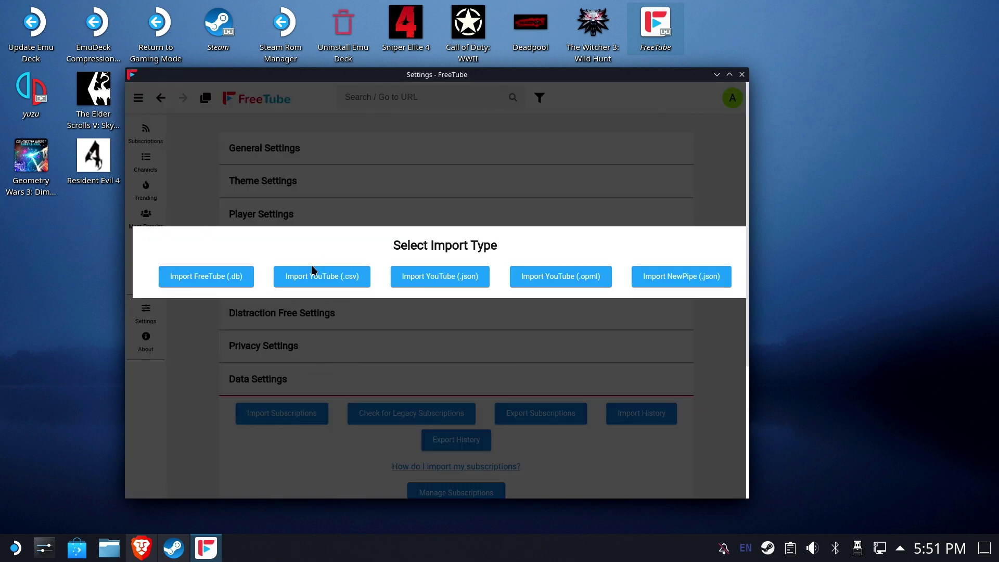
click(323, 279)
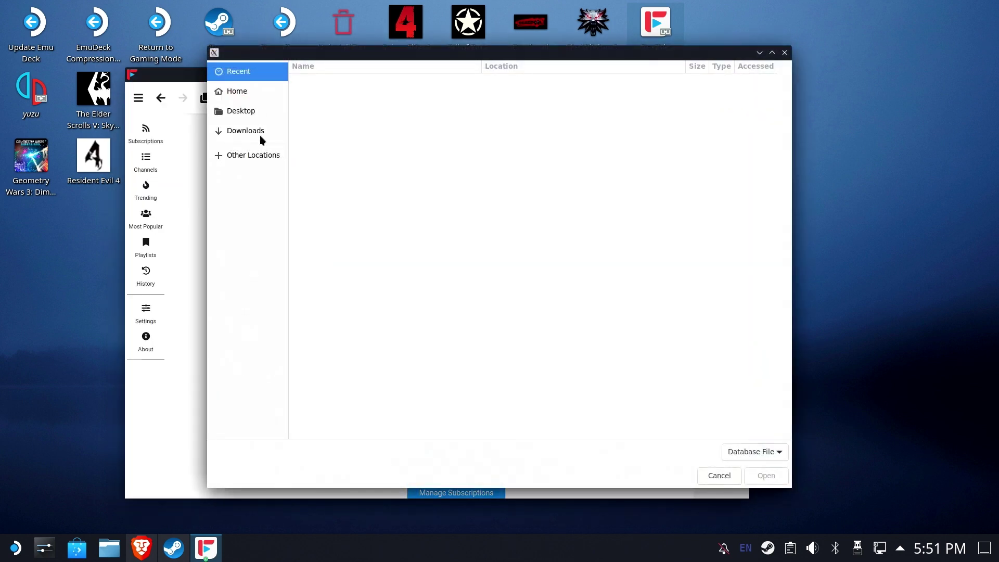
click(260, 136)
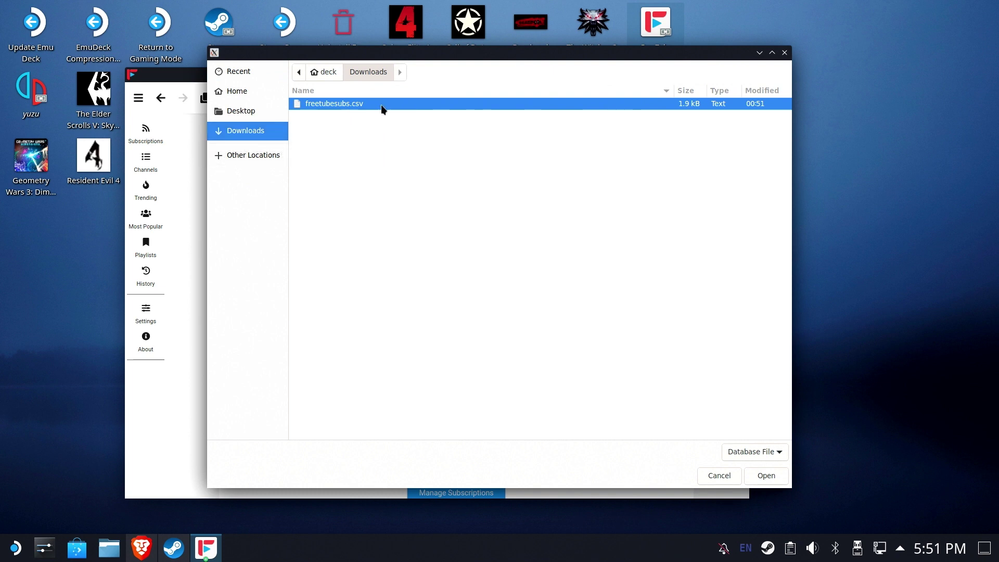
double_click(337, 105)
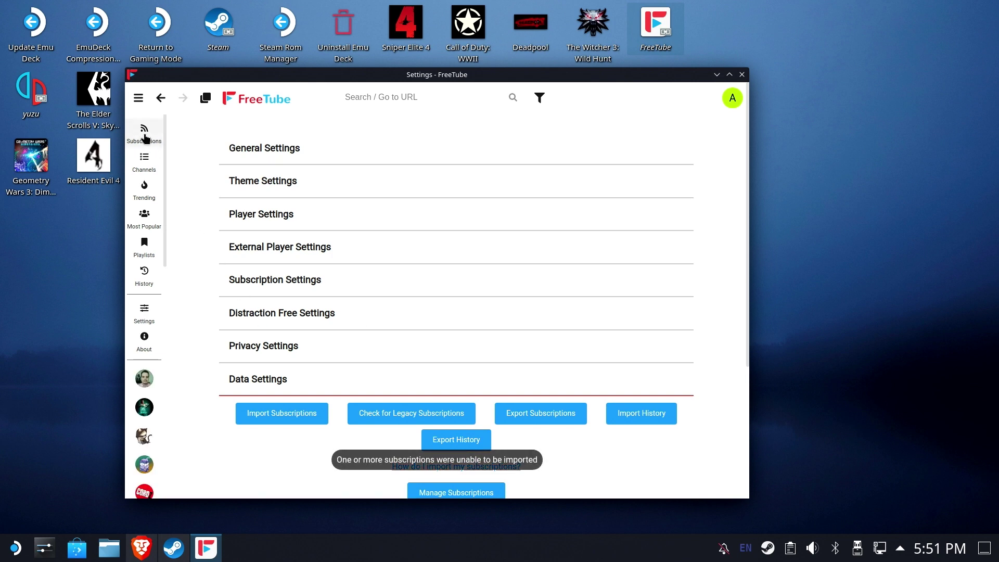
- Look through the full channel list to check the imported subscriptions
click(145, 160)
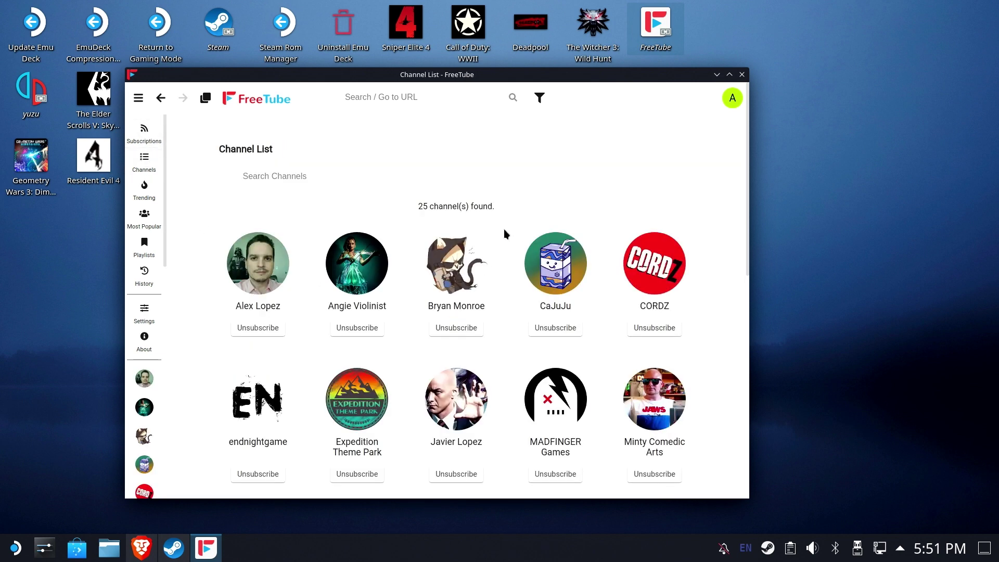
scroll(504, 237, down, 8)
scroll(505, 245, down, 1)
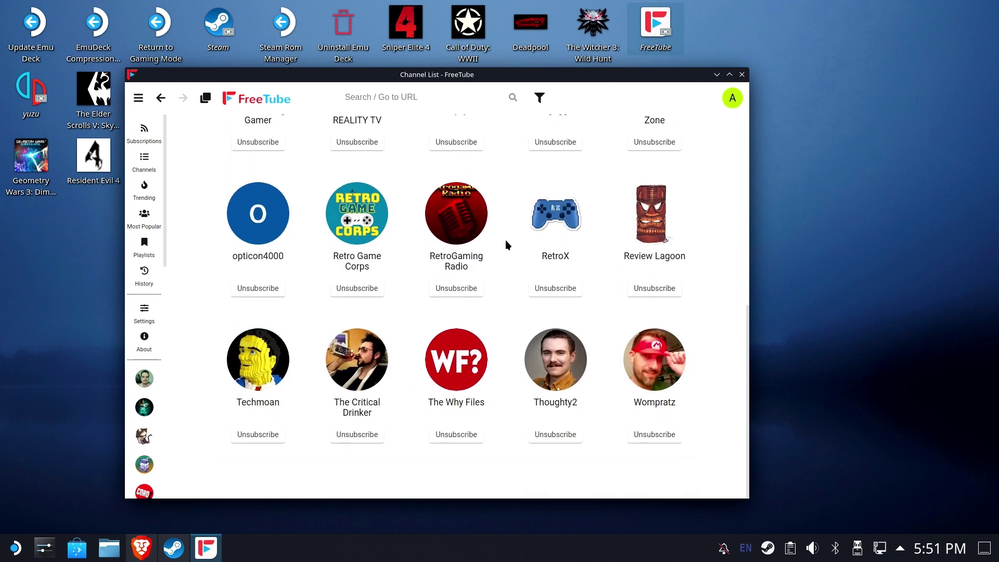
scroll(502, 248, up, 9)
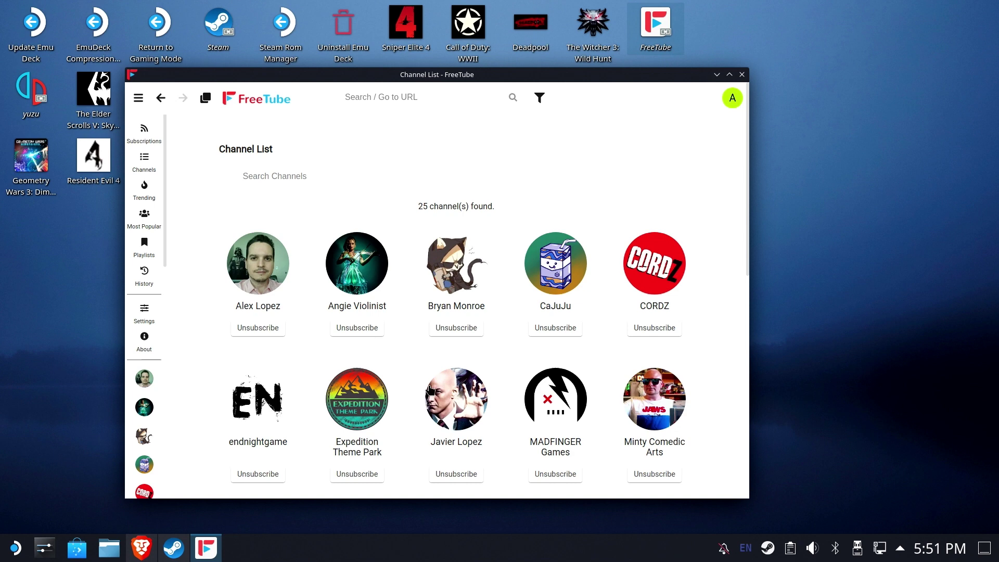
- Expand the side bar and set FreeTube's base theme to Dark in the theme settings
click(137, 98)
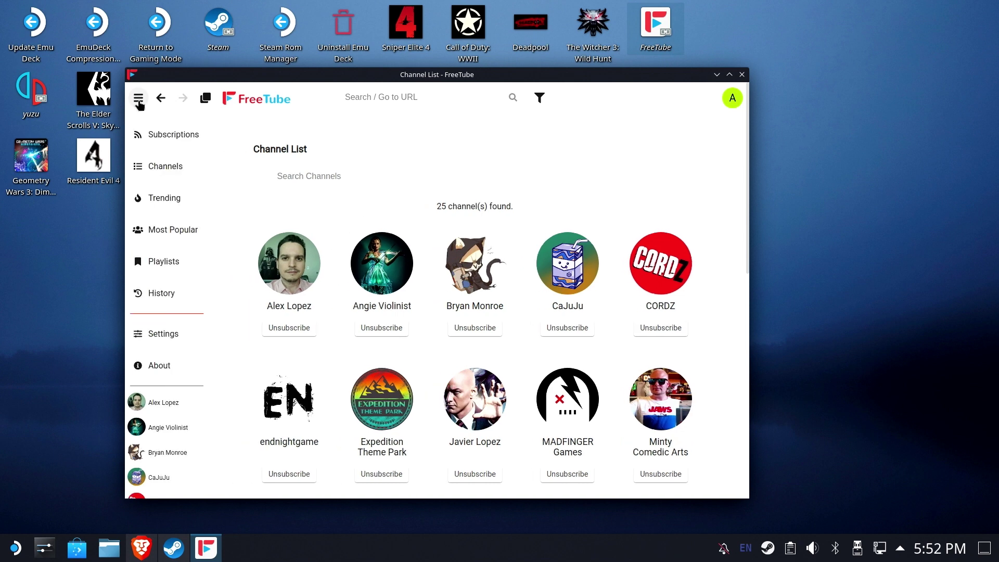
click(167, 334)
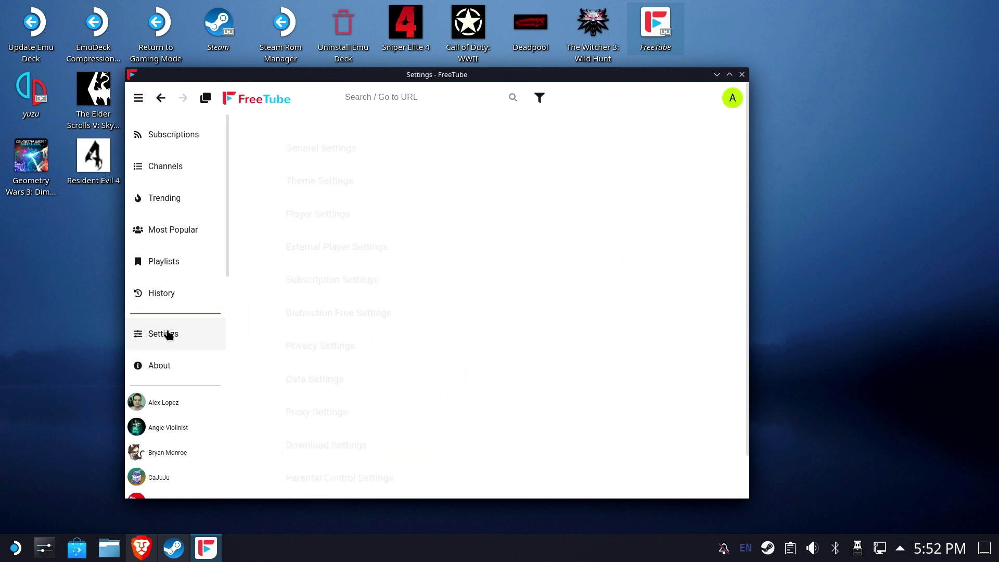
click(341, 191)
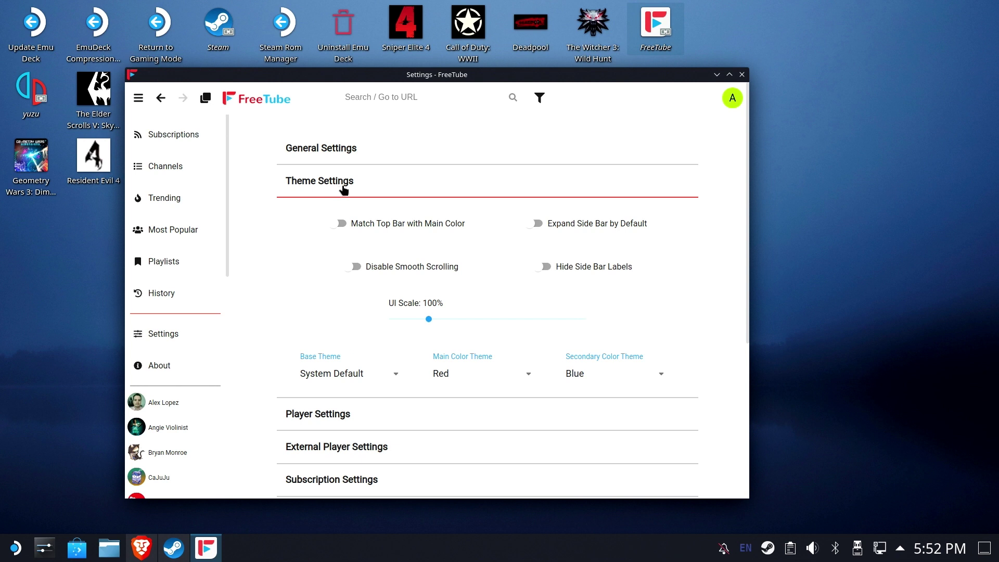
click(385, 381)
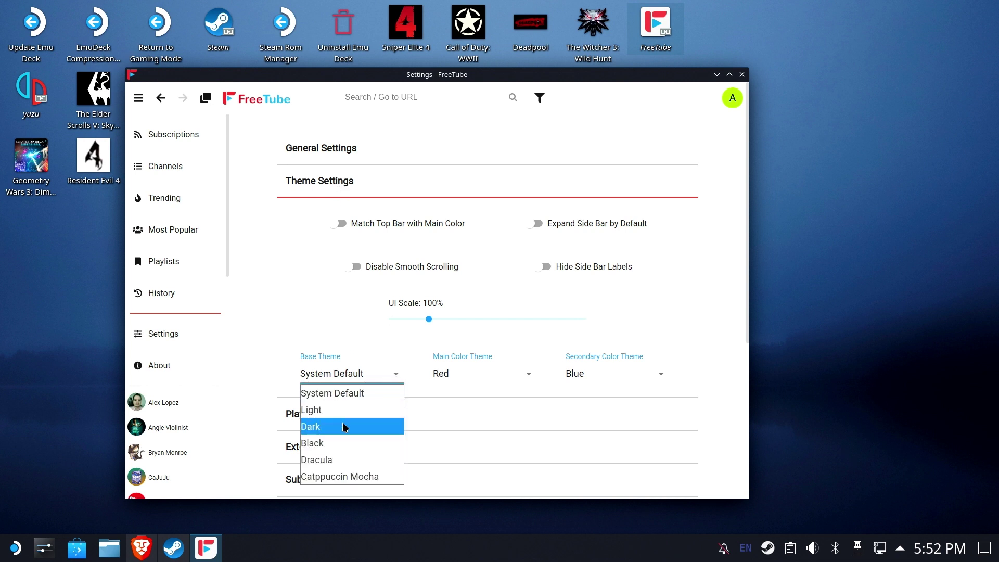
click(344, 427)
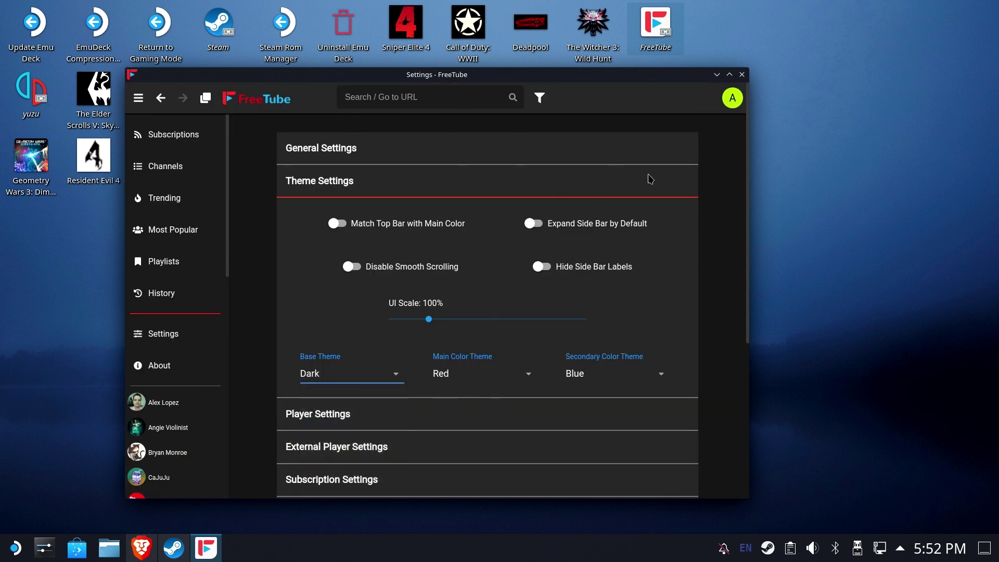
- Close FreeTube and return the Steam Deck to Gaming Mode
click(742, 74)
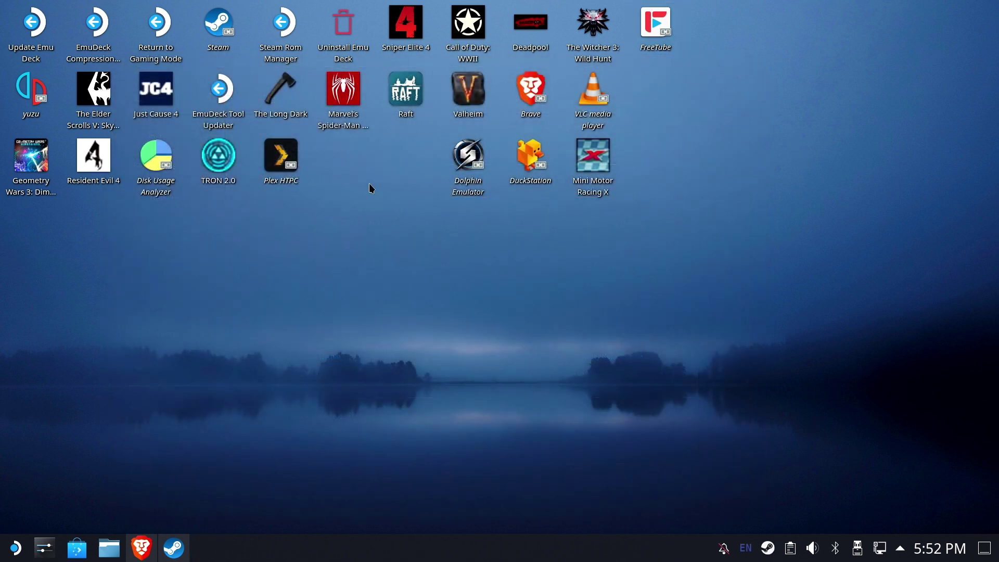
double_click(154, 42)
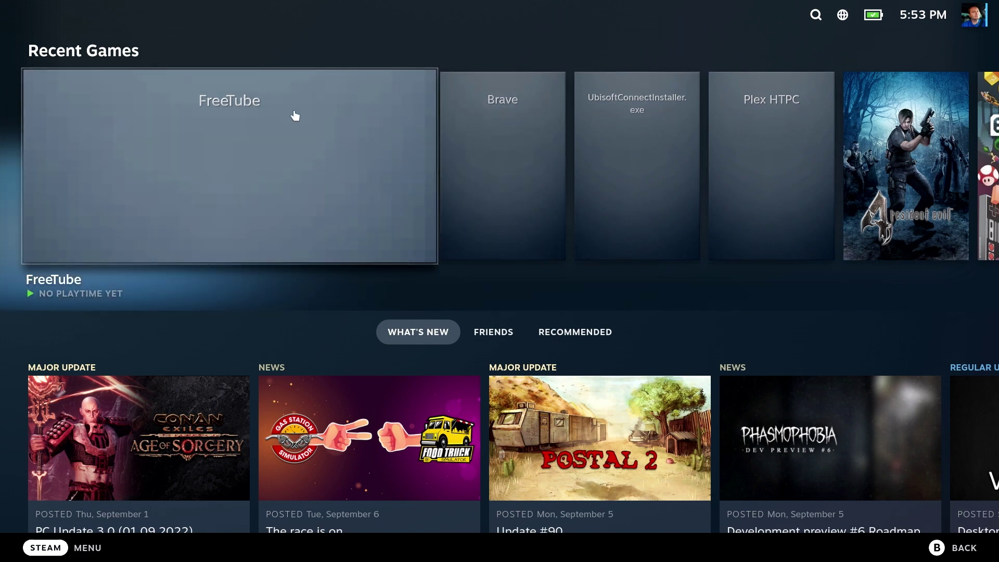
- Open FreeTube's controller settings from its game page and apply the downloaded community layout FreeTube SteamDeck
click(238, 156)
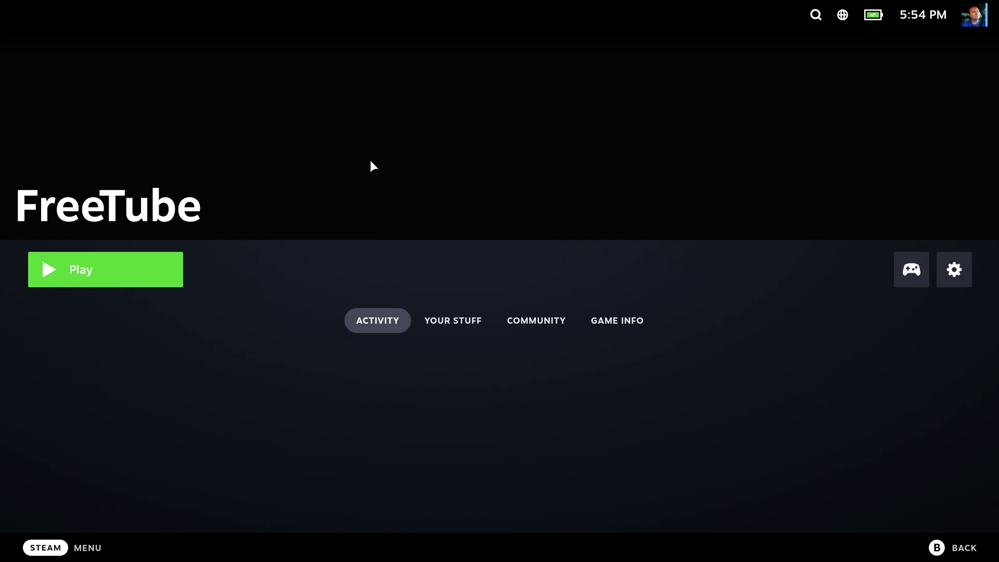
click(927, 263)
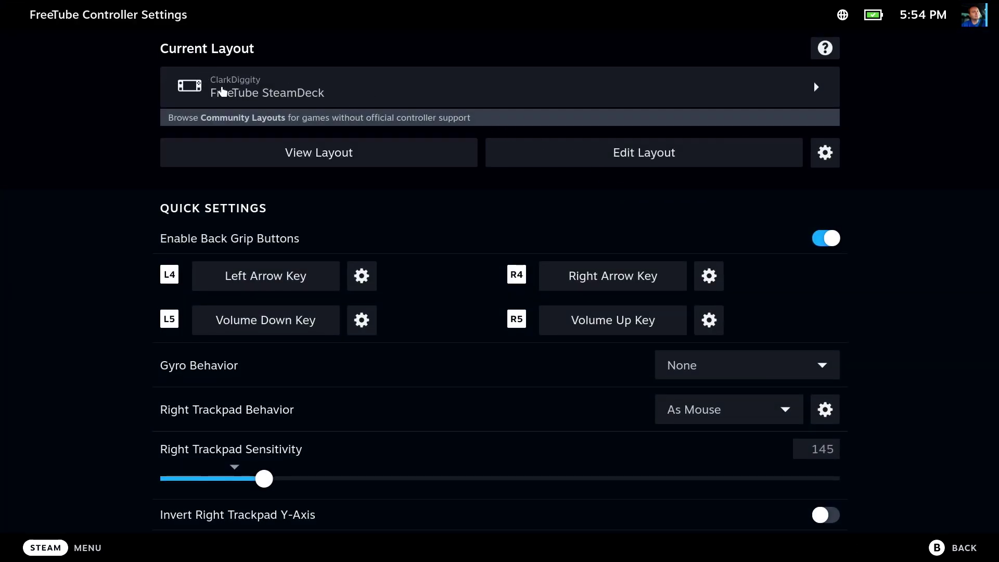
click(278, 93)
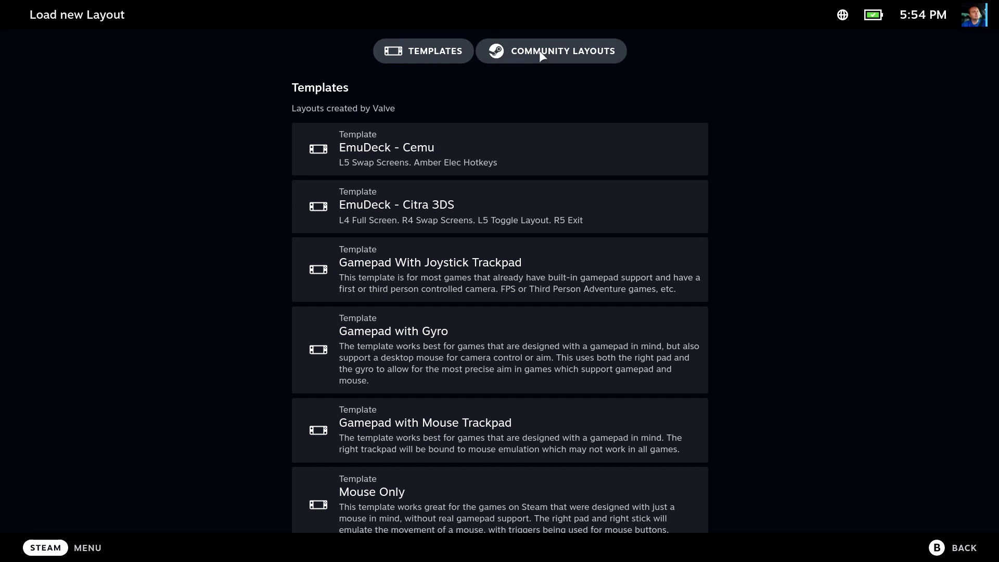
click(540, 55)
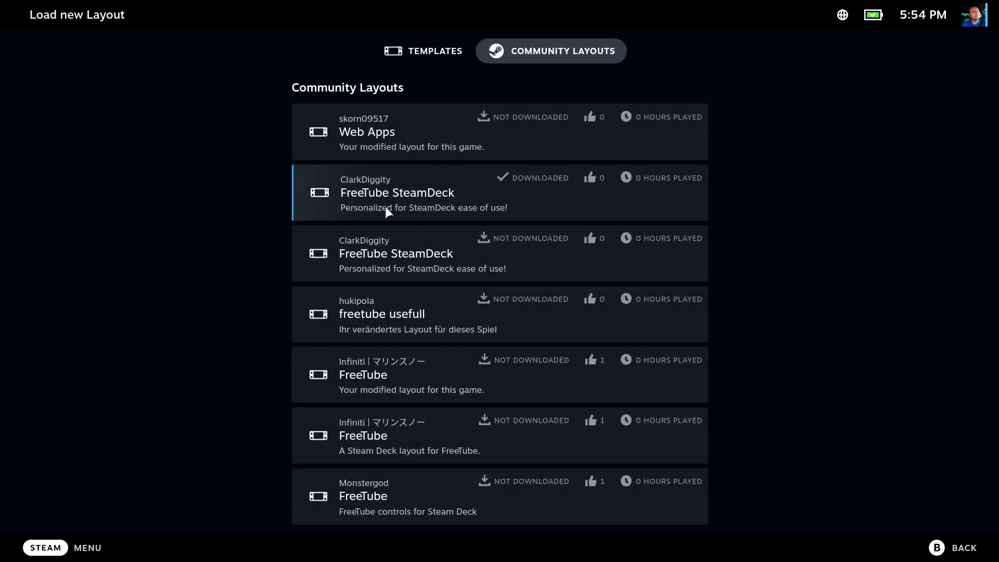
click(399, 188)
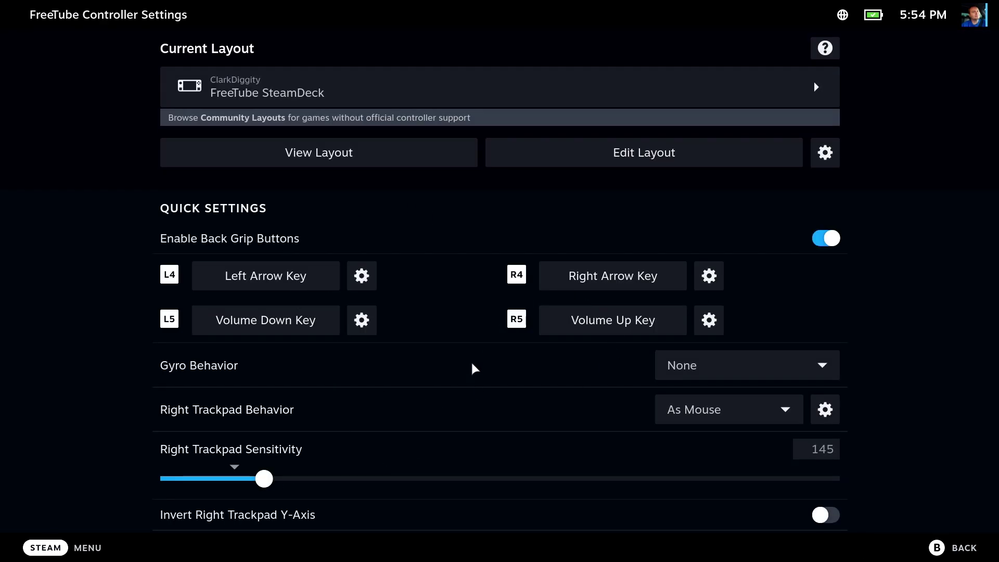
- View the button mapping of FreeTube's controller layout, and return to its game page
scroll(476, 364, down, 2)
scroll(480, 364, up, 2)
click(383, 164)
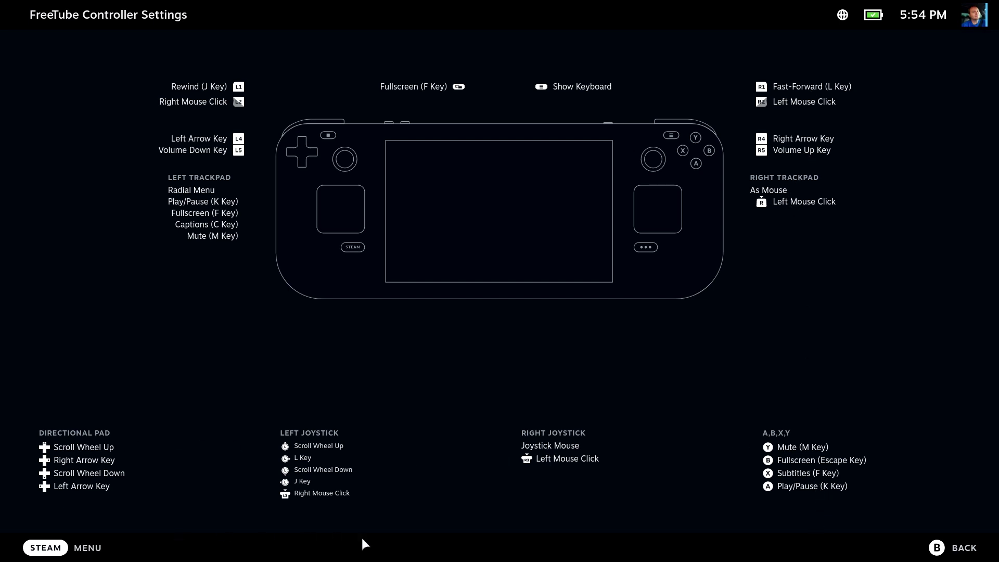
click(952, 552)
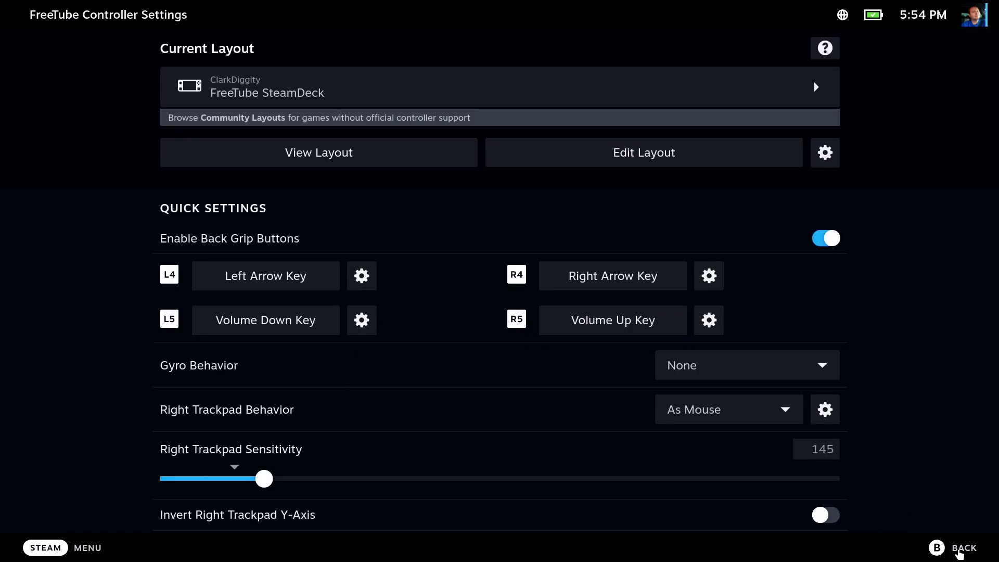
click(958, 552)
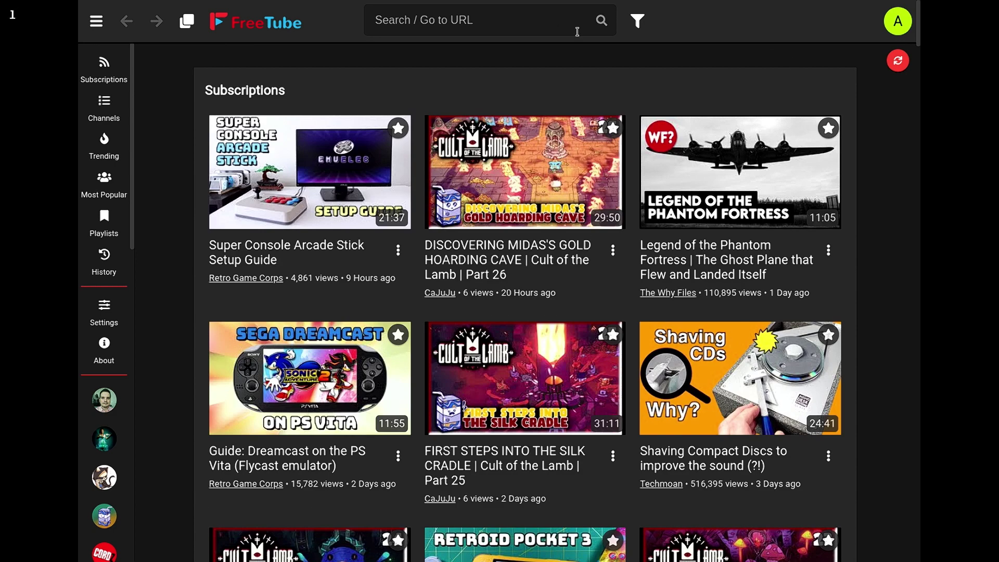
- Look through the latest videos in FreeTube's subscriptions feed and the subscribed channels in the side bar
scroll(187, 234, down, 1)
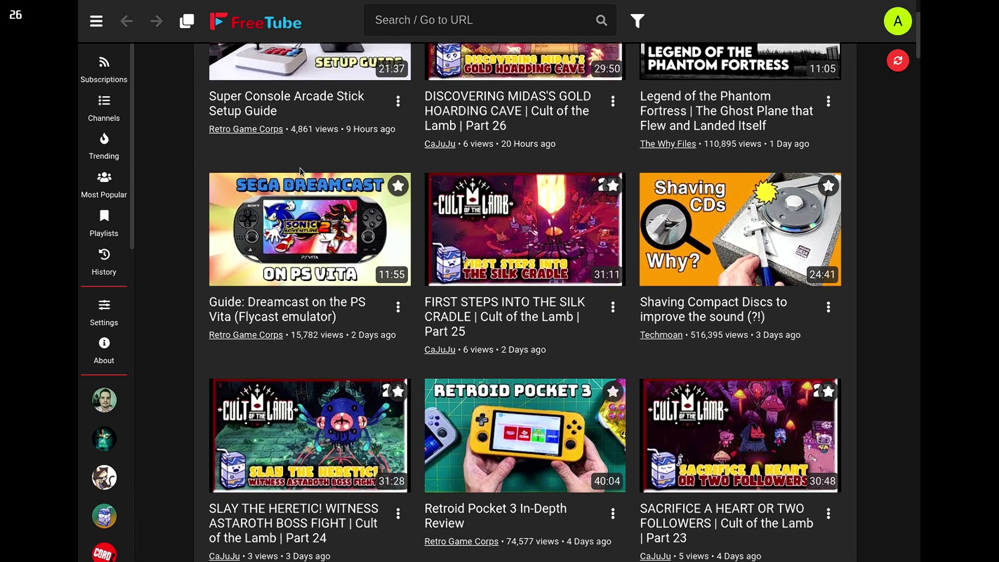
scroll(142, 358, up, 1)
scroll(102, 416, down, 10)
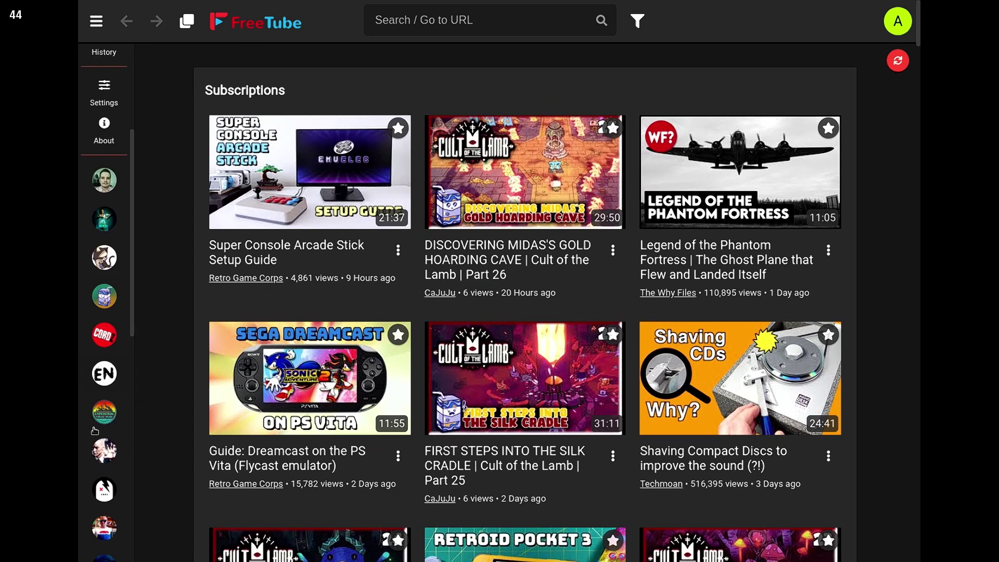
scroll(101, 364, up, 5)
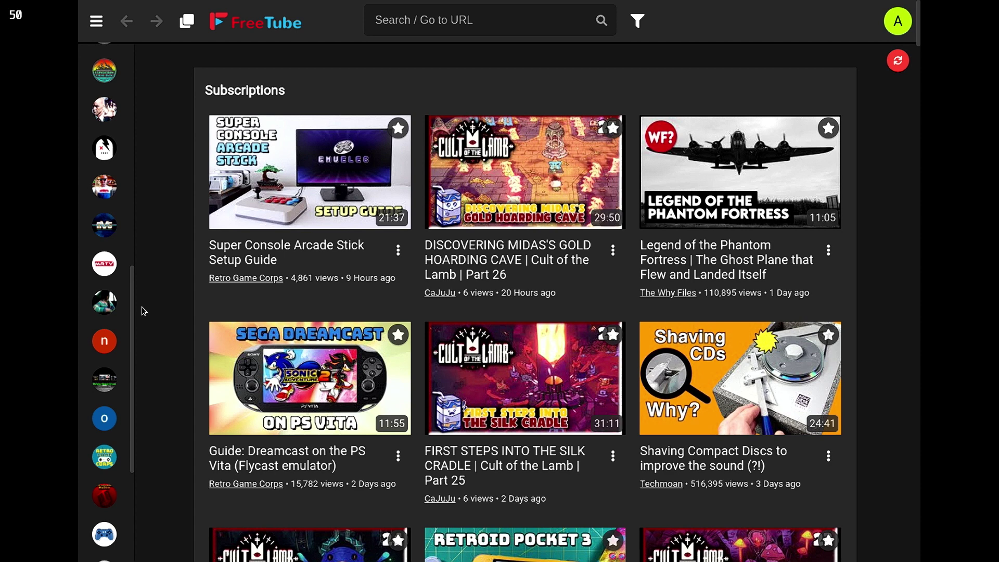
scroll(128, 302, up, 5)
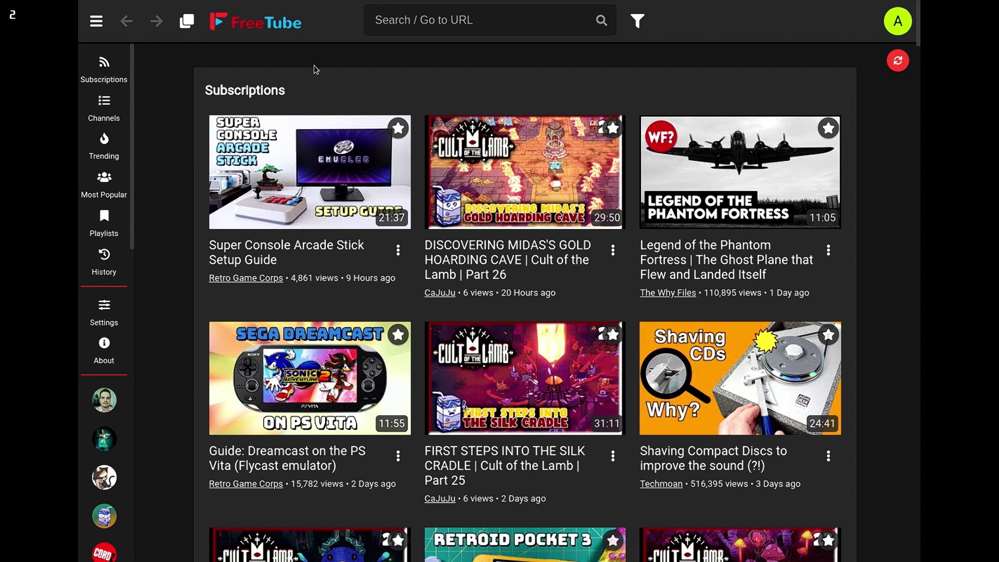
scroll(600, 155, down, 2)
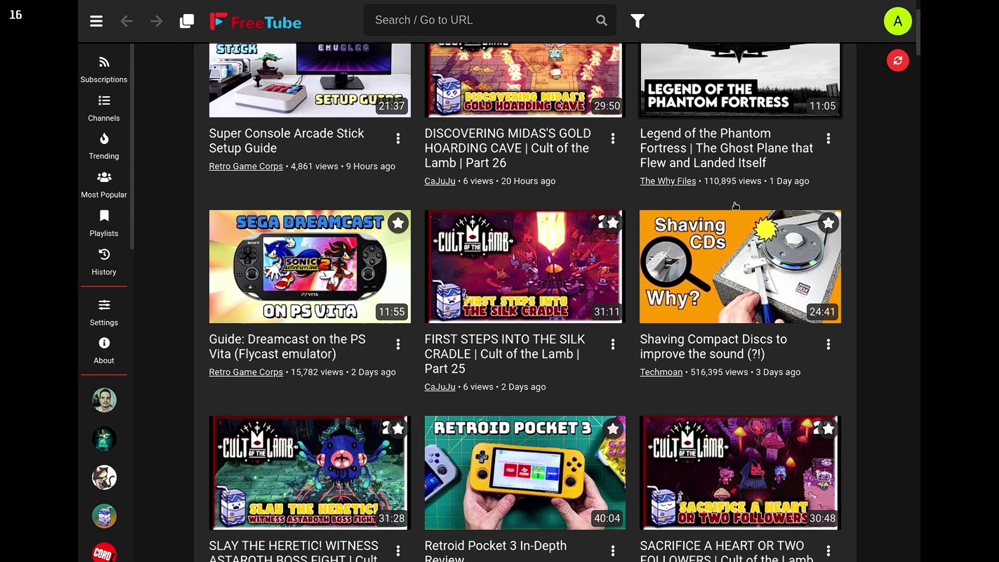
- Search for monroeworld, subscribe to the MonroeWorld channel from its page and return to the subscriptions feed
click(473, 21)
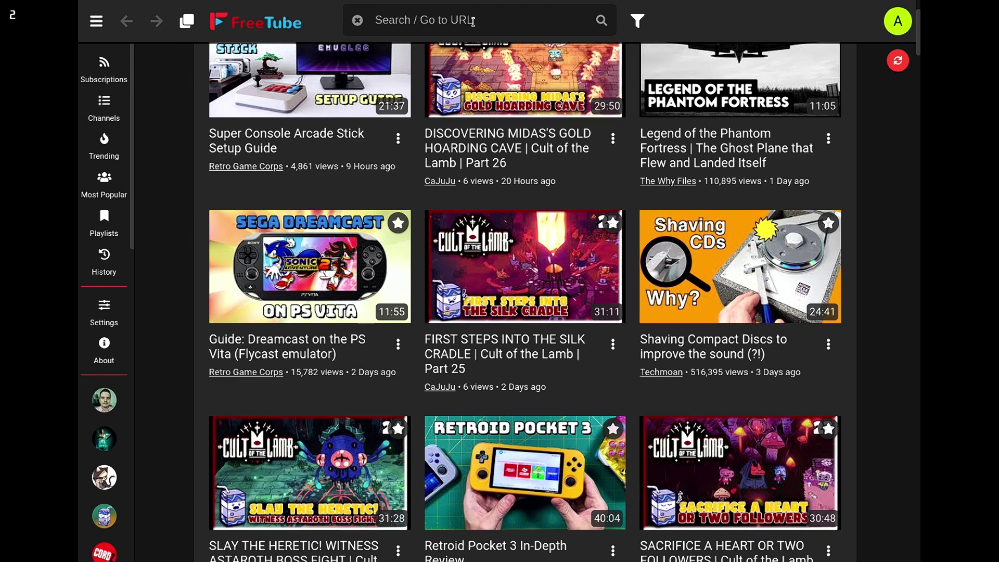
text(monroew)
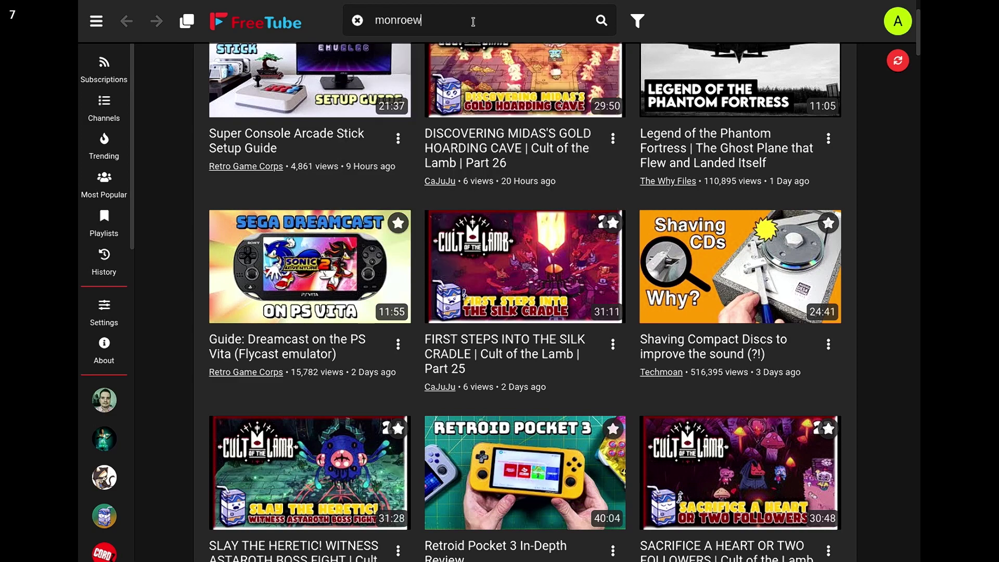
text(orld)
key(Return)
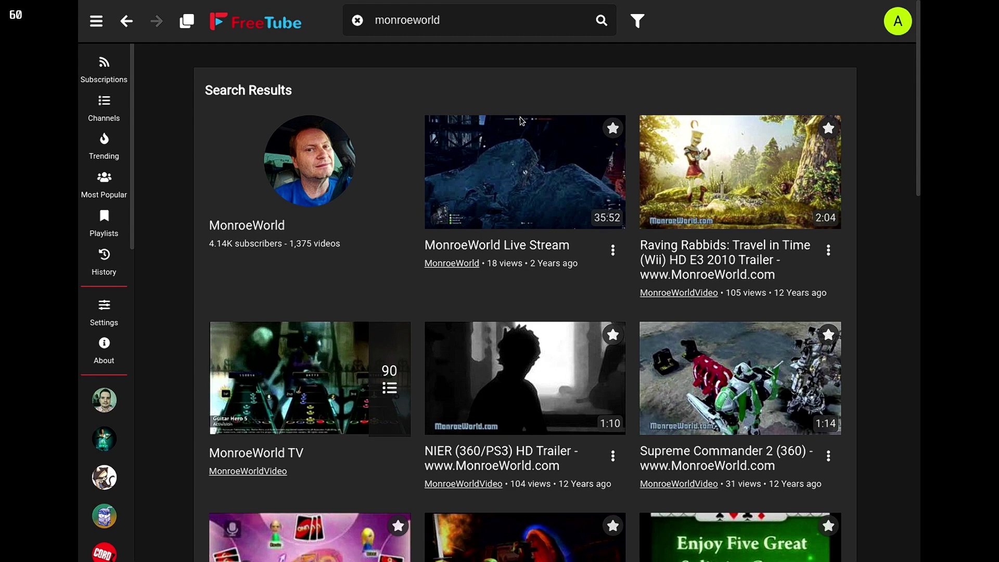
click(325, 175)
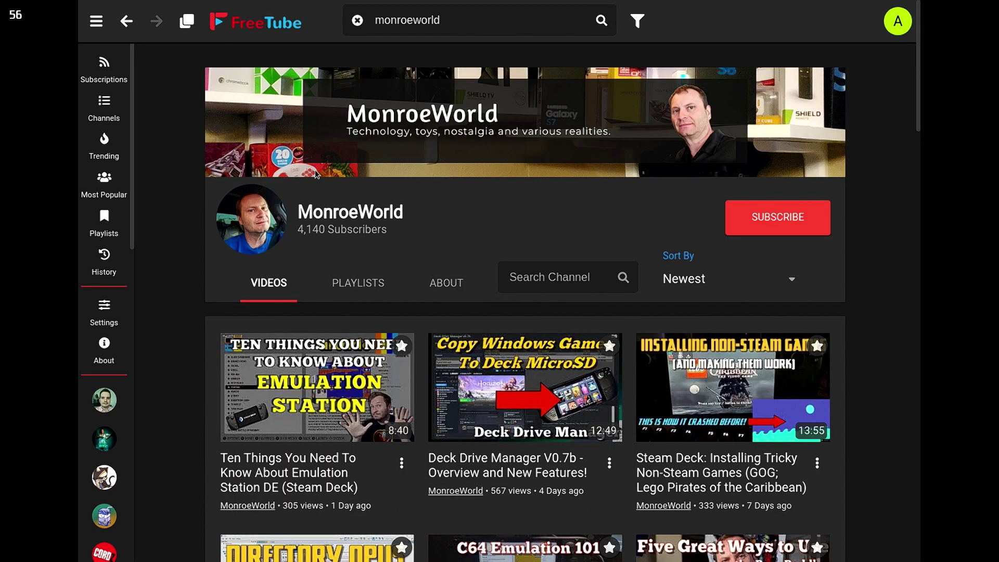
click(726, 219)
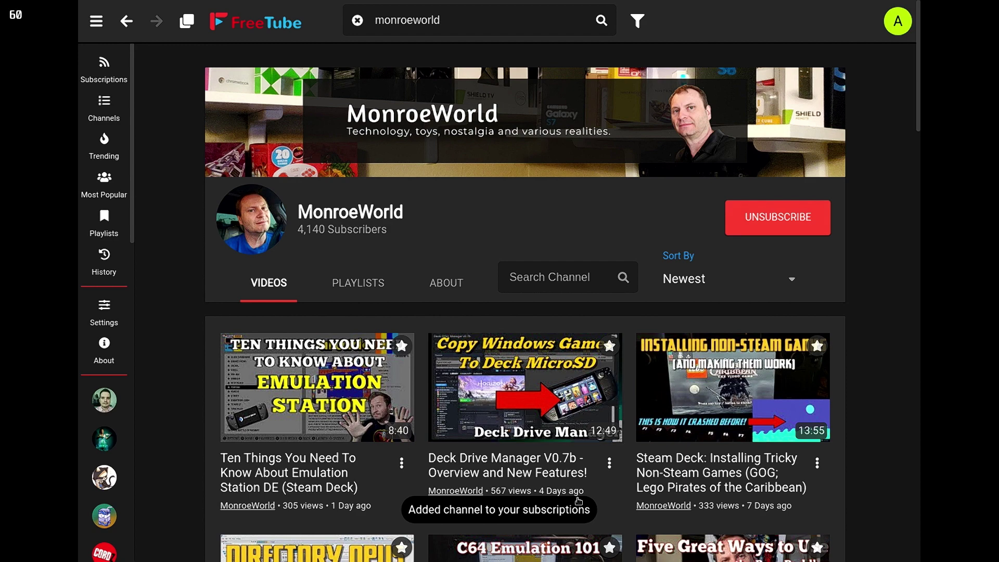
click(99, 60)
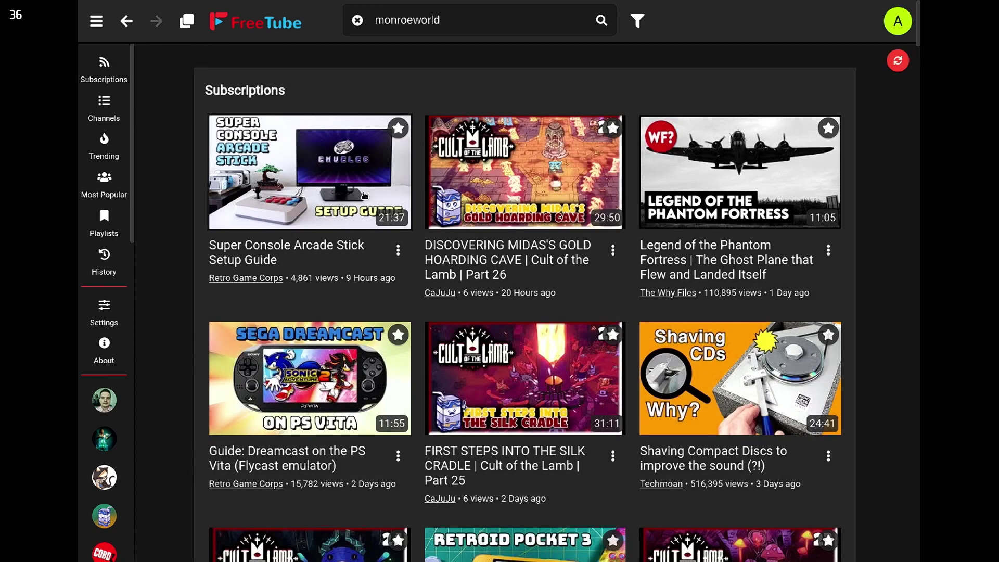
- Open FreeTube's channel list and open the MonroeWorld channel from it
click(104, 111)
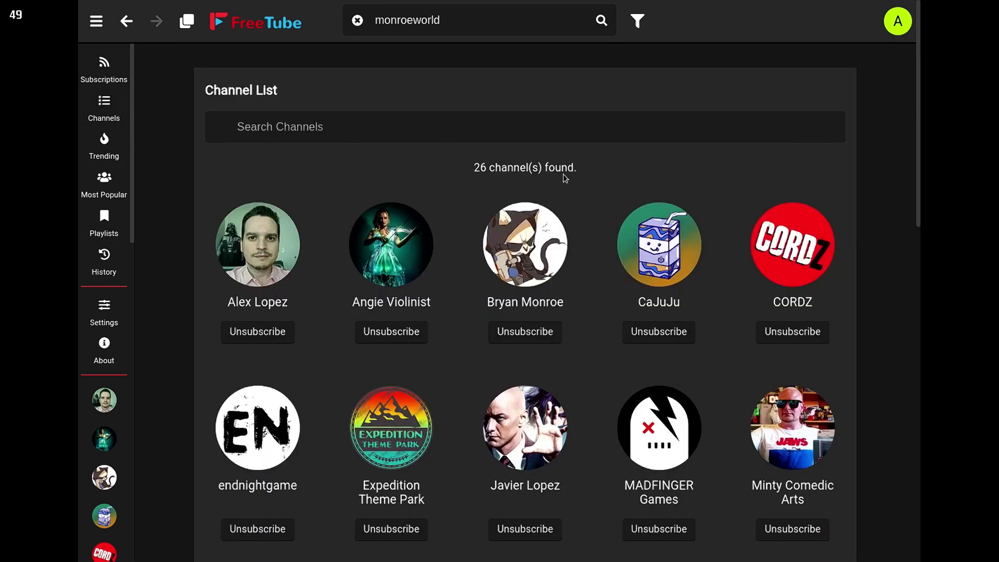
scroll(673, 379, down, 5)
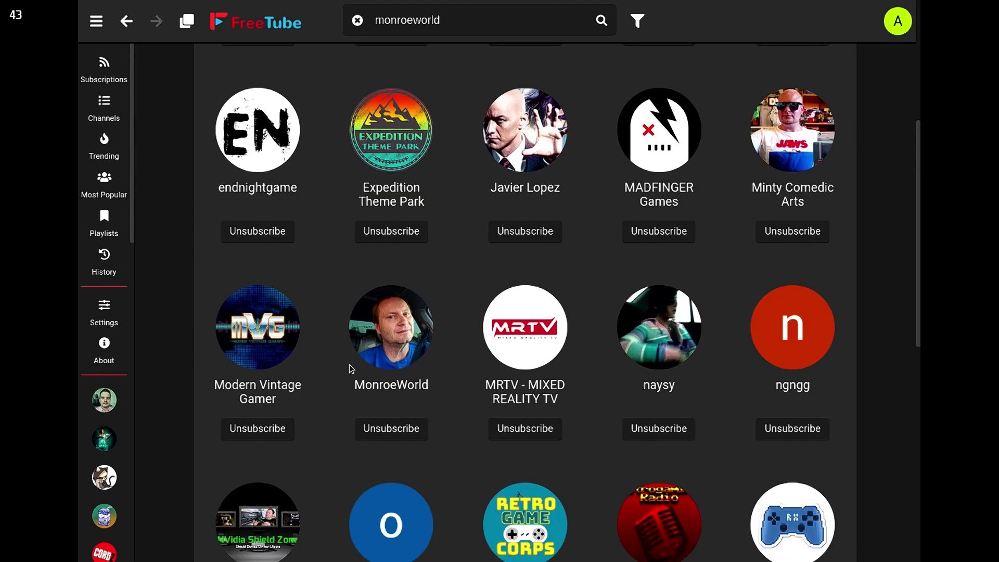
click(382, 334)
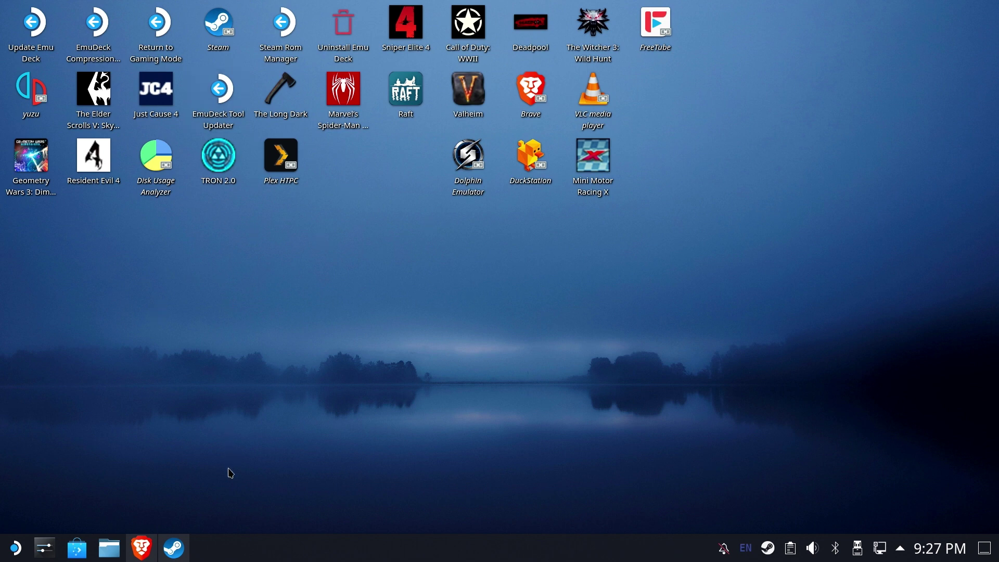
click(141, 547)
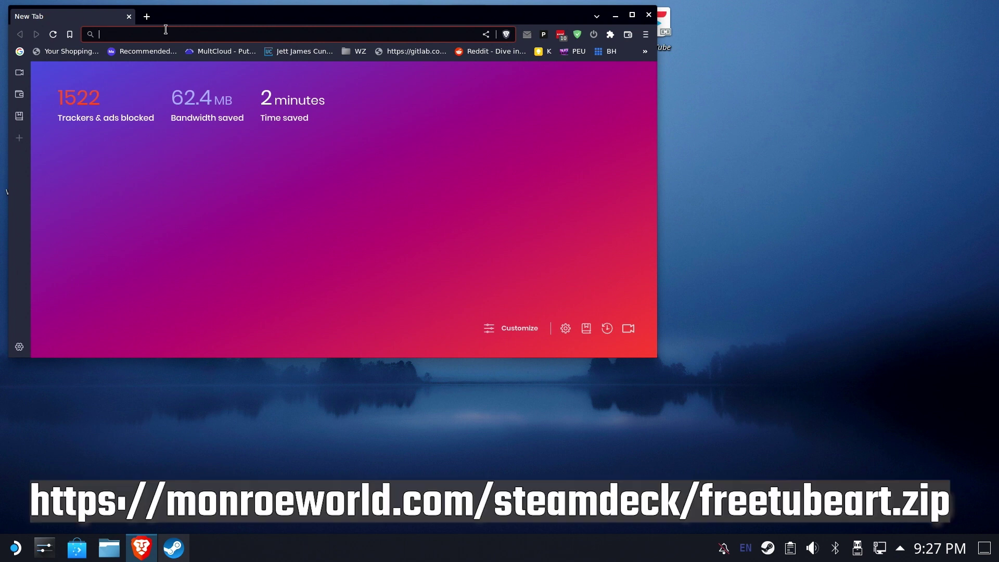
text(https://monroeworld.com/steamdeck/freetubeart.zip)
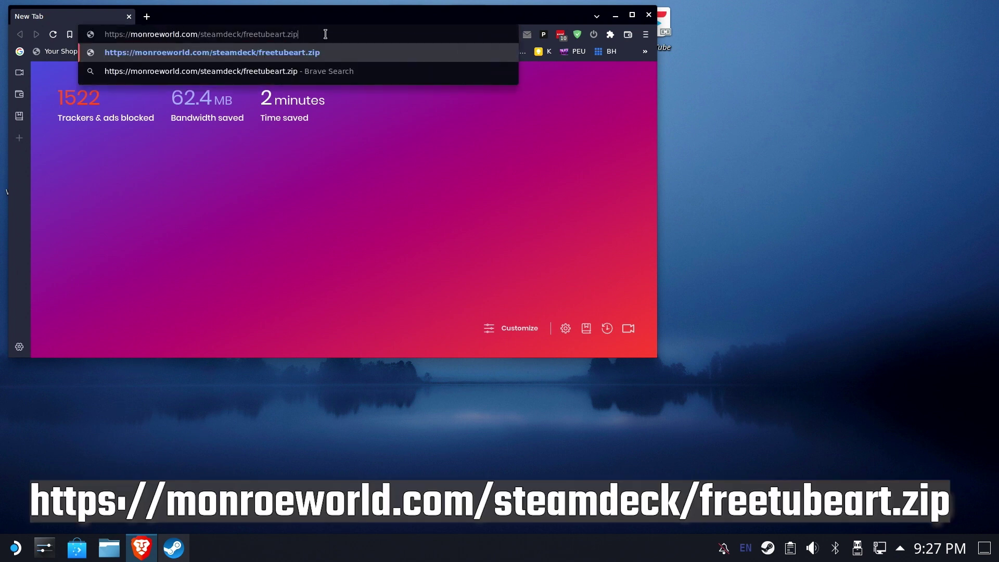
click(417, 55)
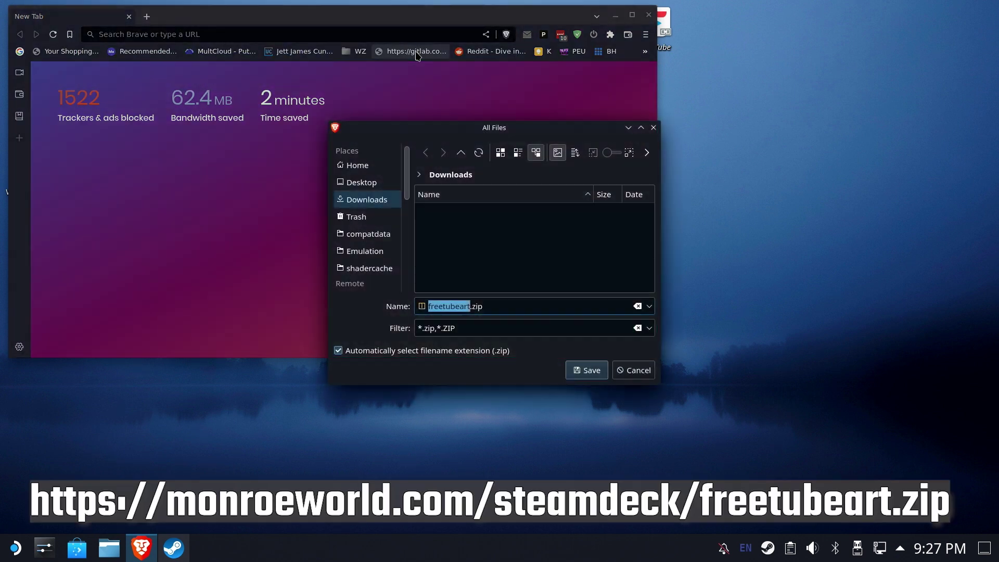
click(592, 372)
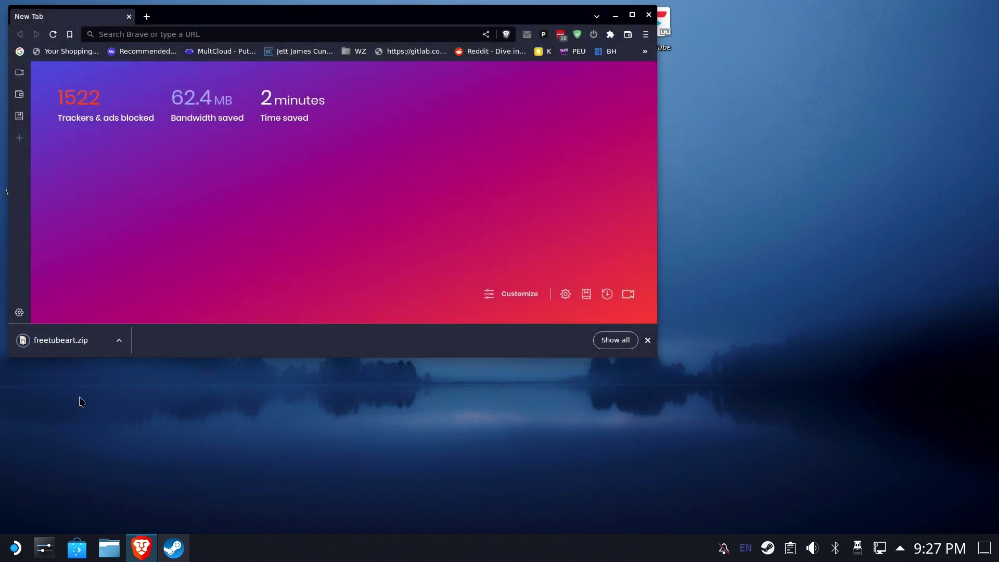
click(615, 16)
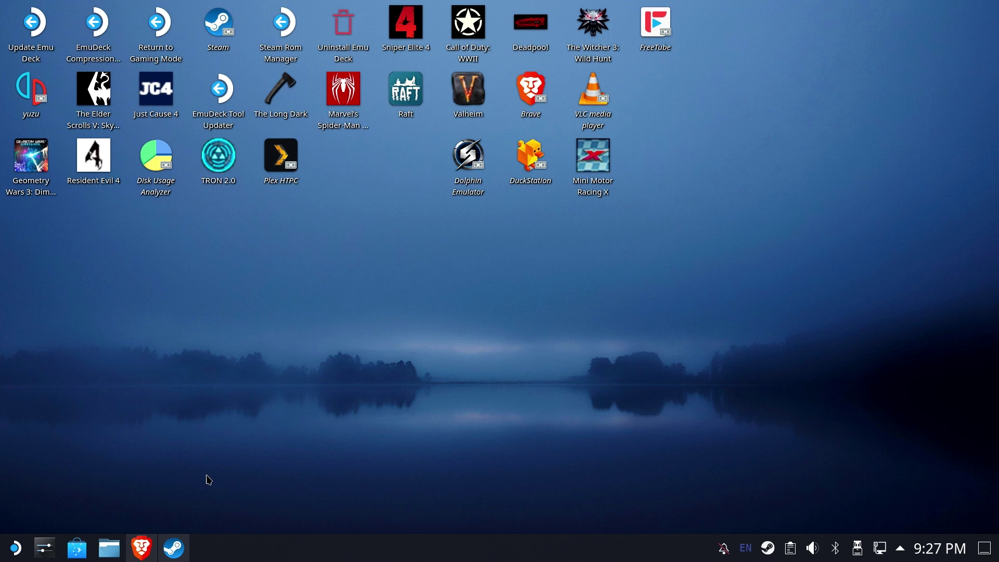
- Switch to Dolphin, extract freetubeart.zip in Downloads with an autodetected subfolder, and view the extracted artwork files
click(109, 548)
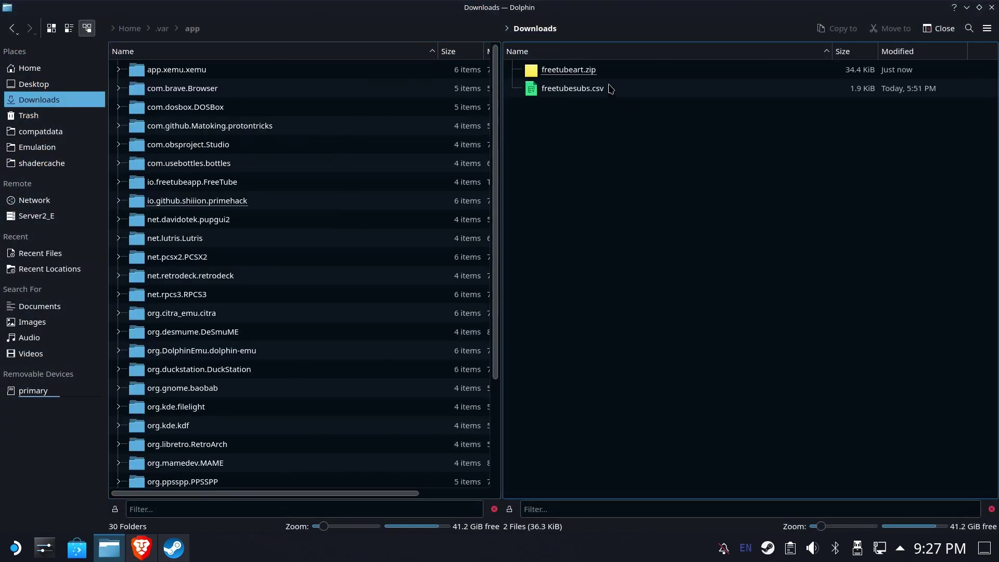
right_click(582, 69)
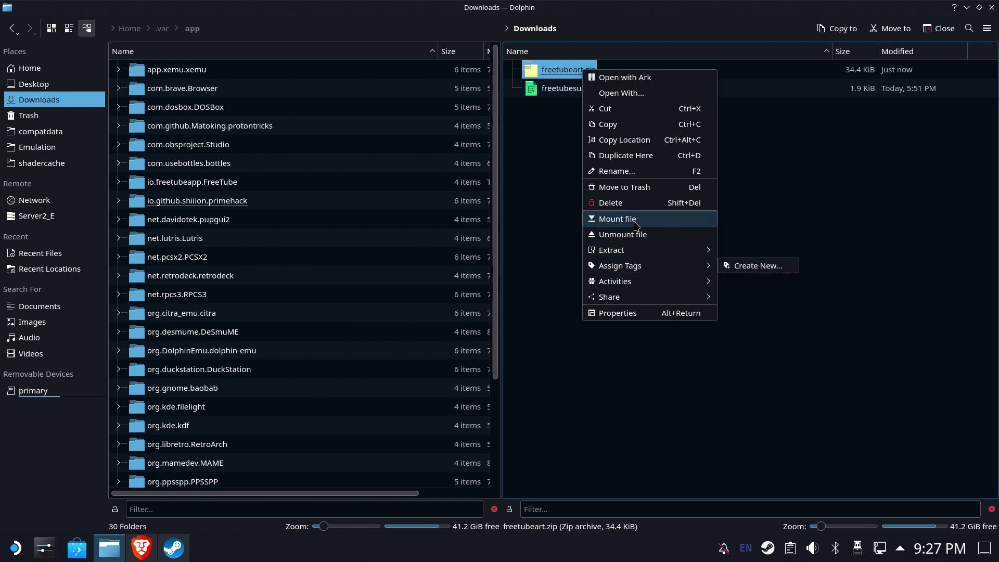
mouse_move(645, 249)
click(779, 281)
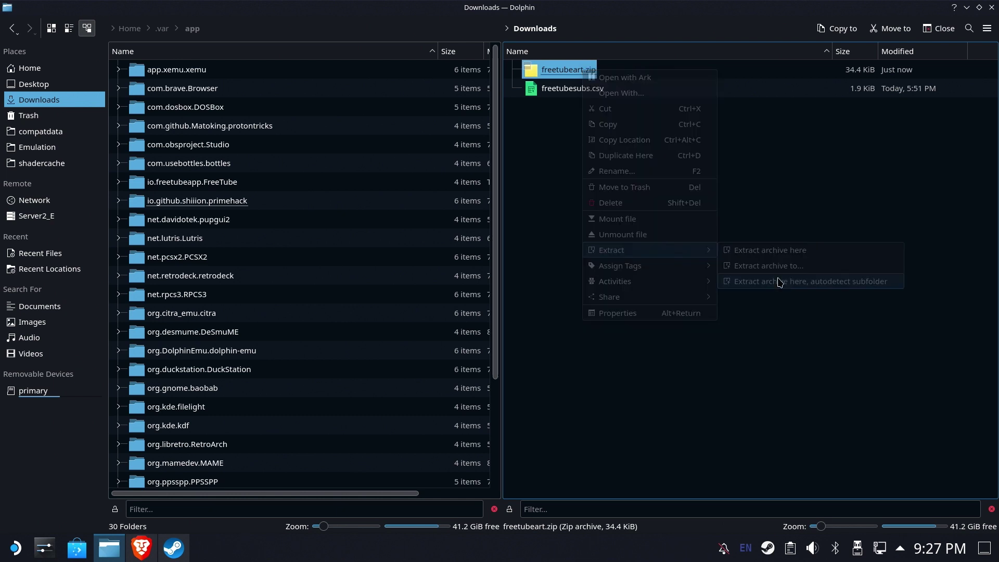
click(573, 77)
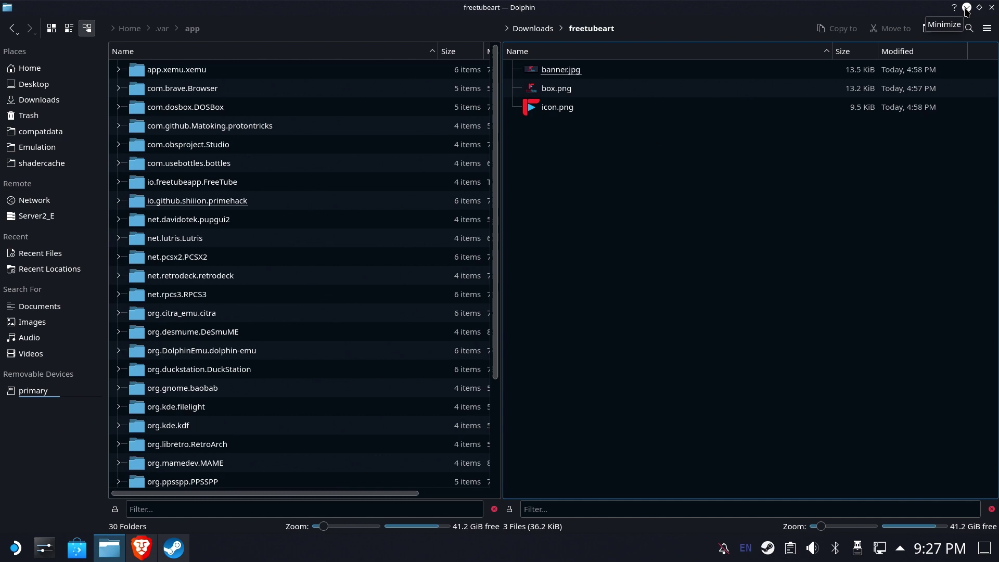
click(966, 8)
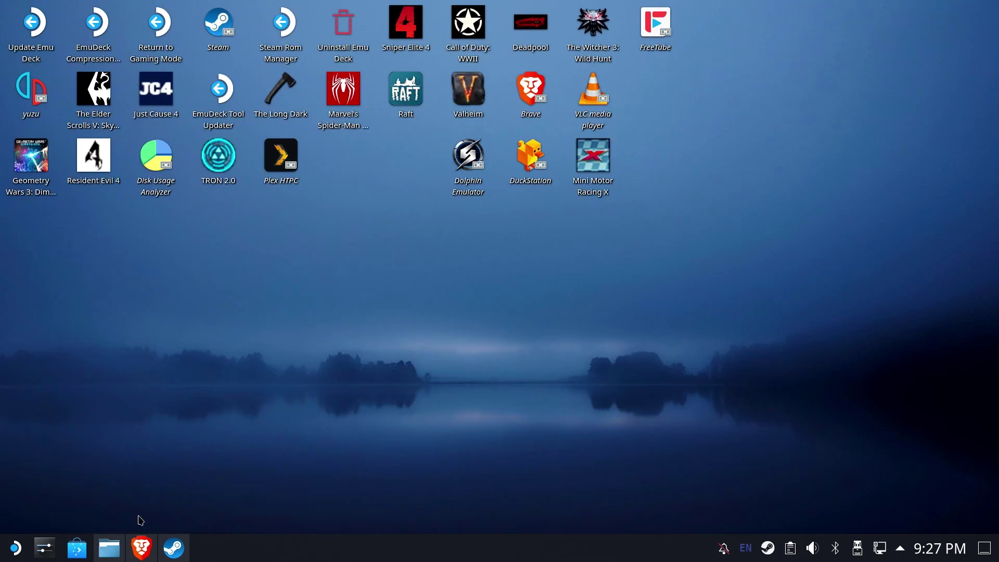
- Switch to the Steam library and set banner.jpg from /home/deck/Downloads/freetubeart as custom artwork for FreeTube's tile in Recent Games
click(173, 547)
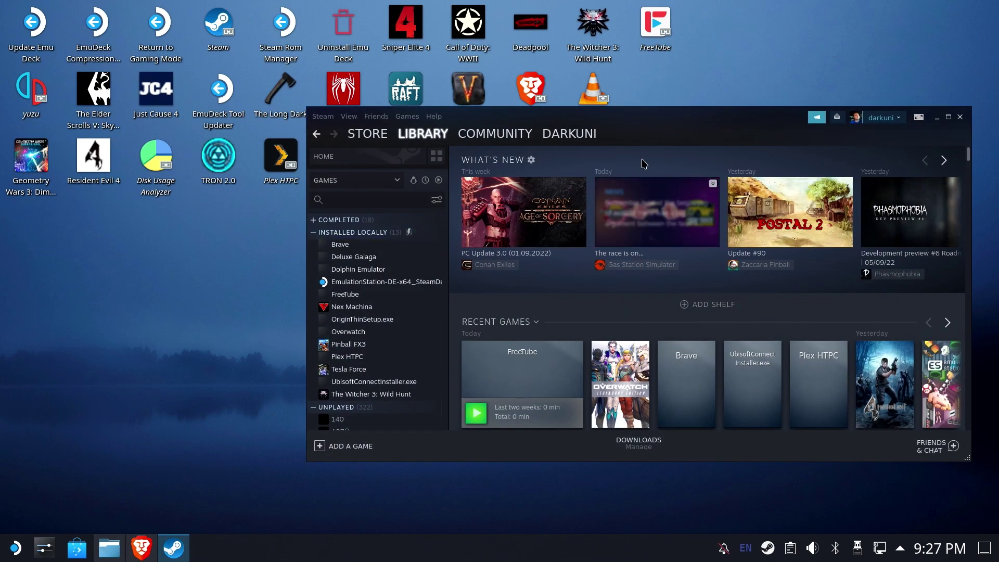
double_click(646, 115)
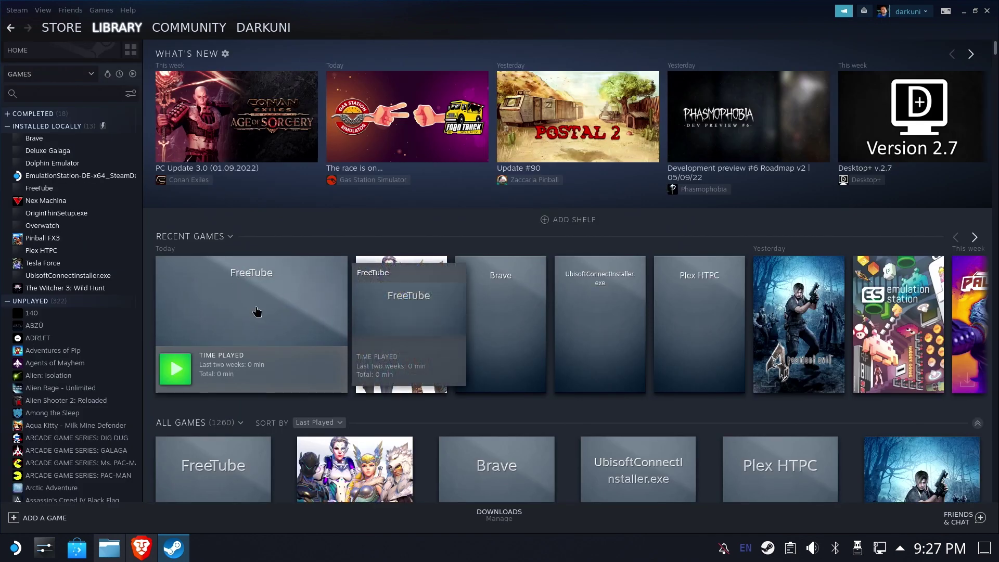
right_click(257, 311)
mouse_move(293, 373)
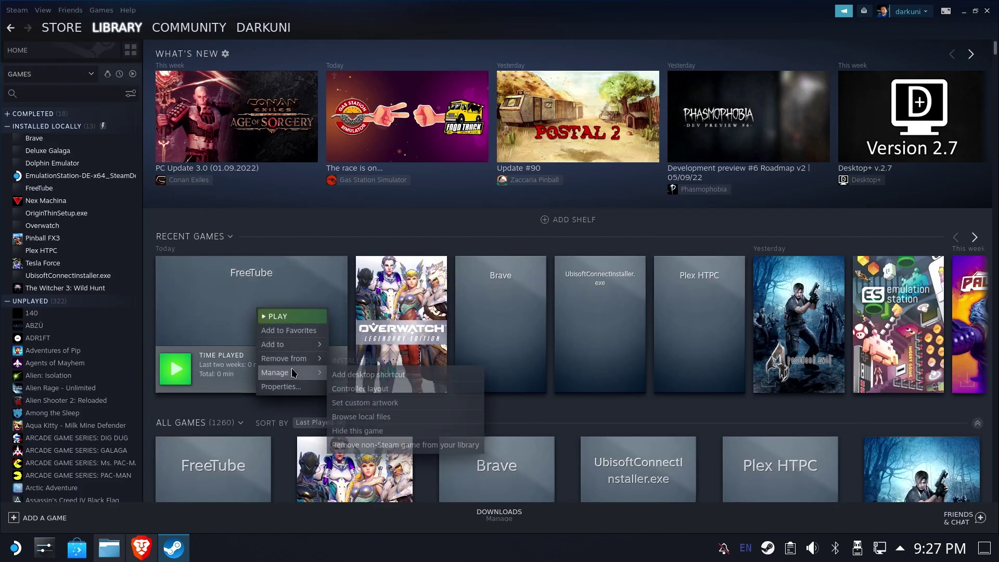
click(393, 408)
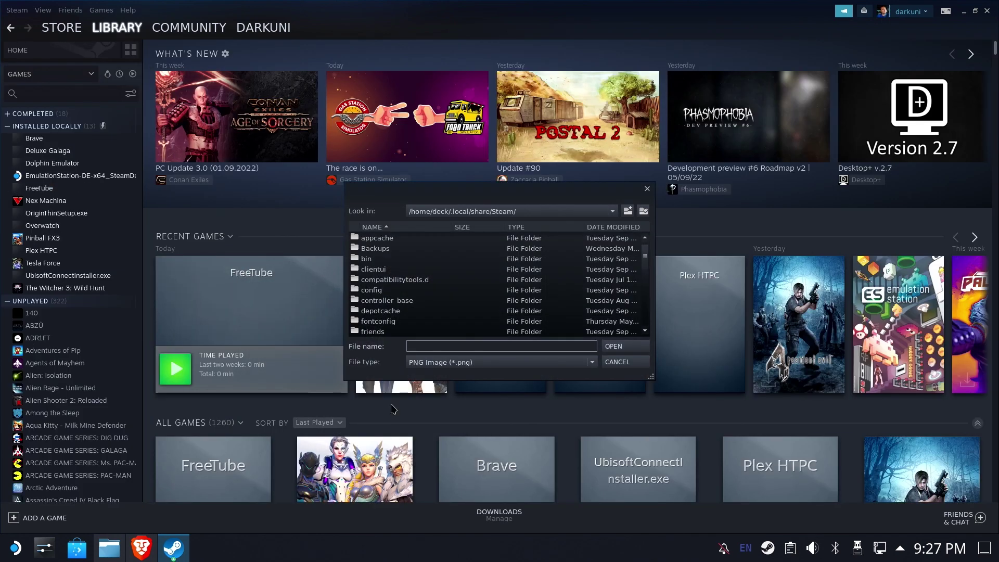
click(517, 214)
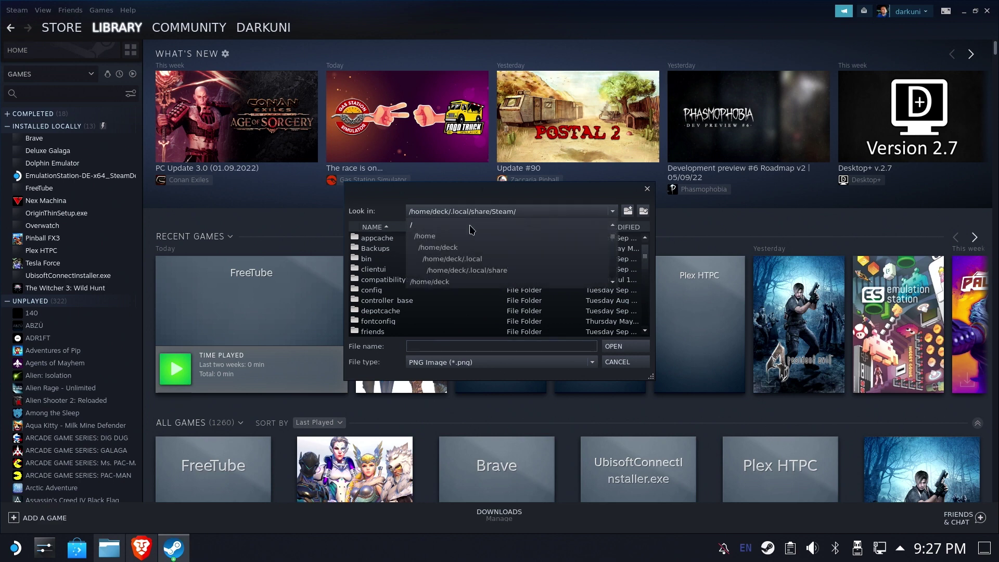
click(442, 259)
scroll(410, 276, down, 3)
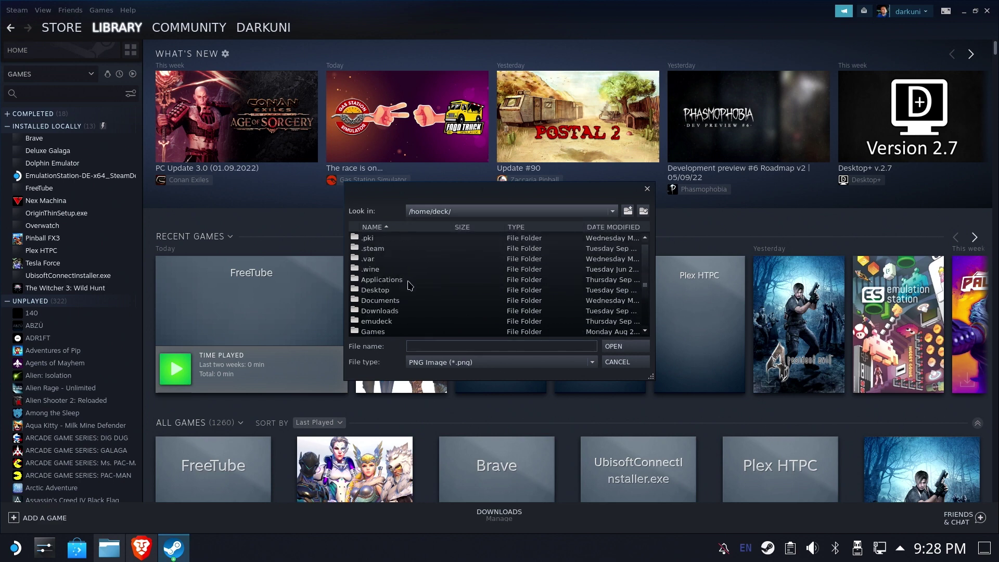
double_click(392, 311)
double_click(395, 240)
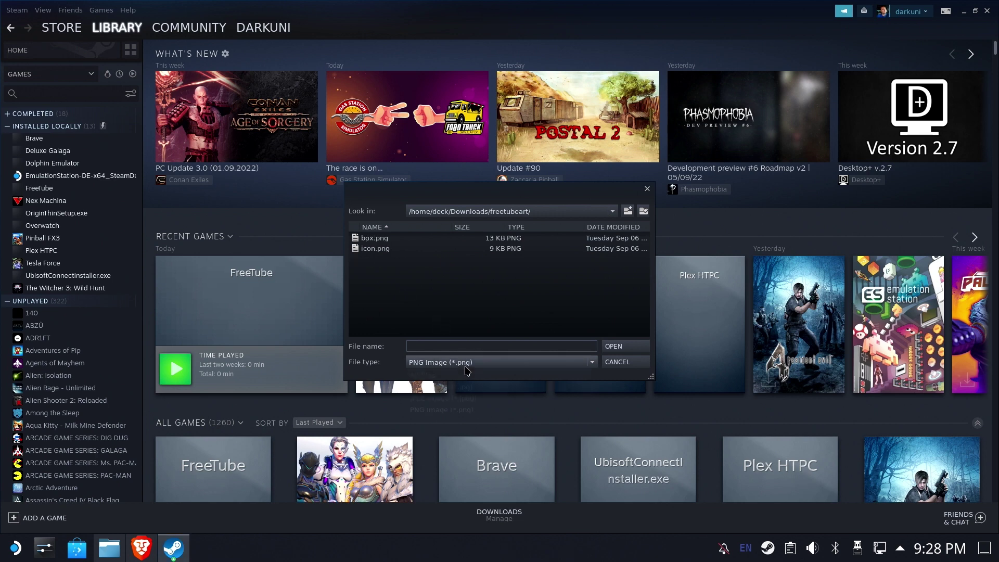
click(465, 363)
click(437, 375)
double_click(380, 239)
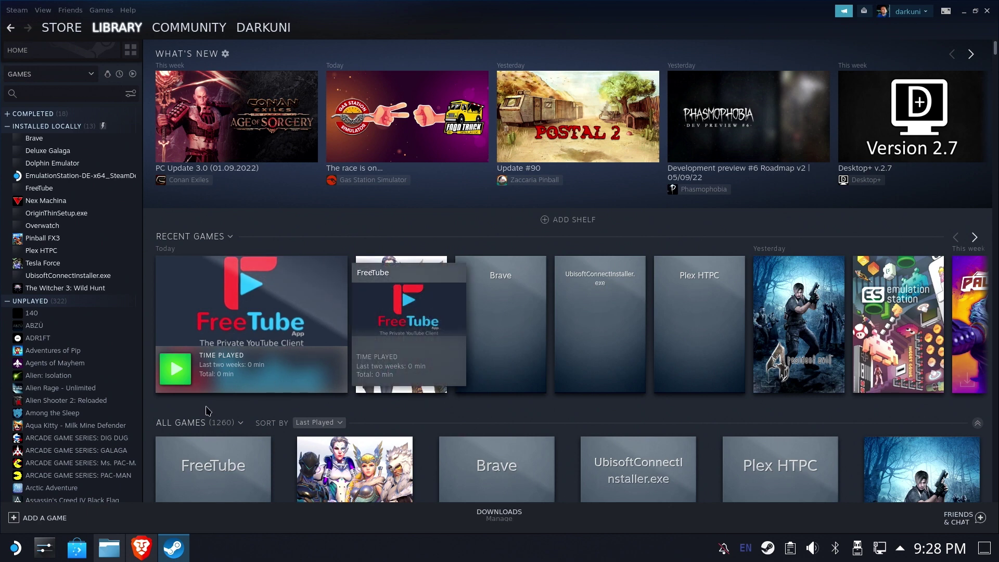
- Open FreeTube's library page and set banner.jpg as its custom background, showing all file types to find it
click(285, 331)
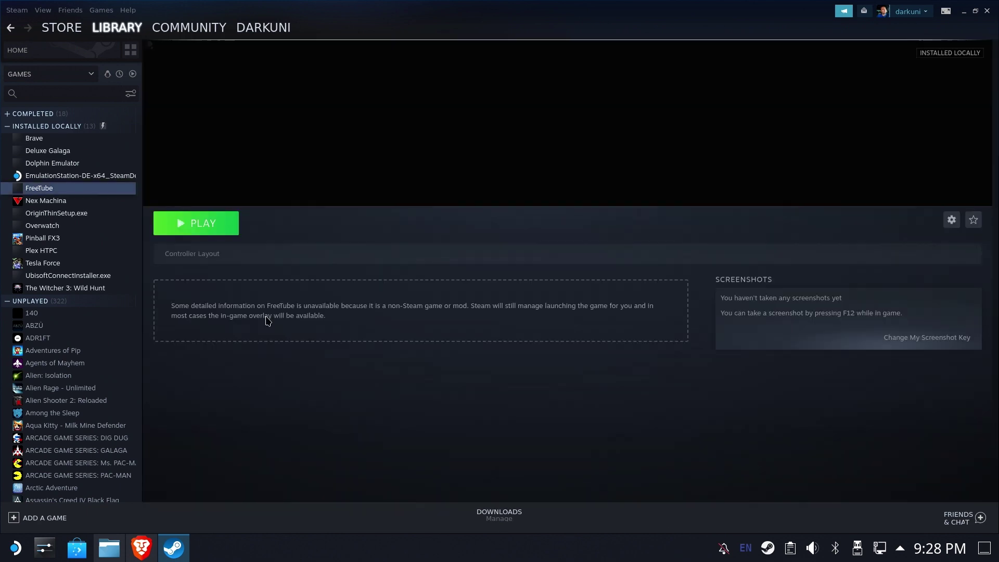
right_click(504, 112)
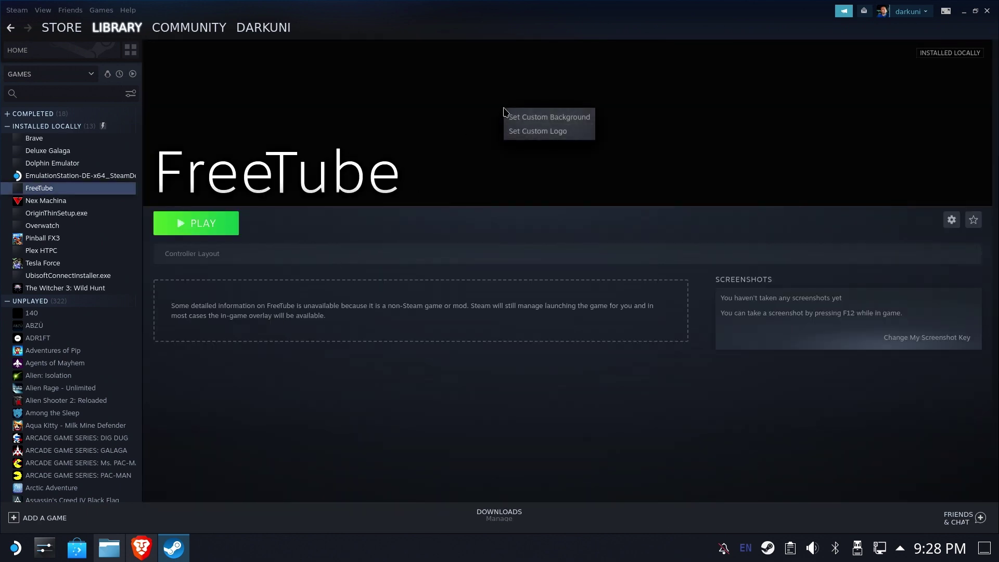
click(541, 121)
click(460, 362)
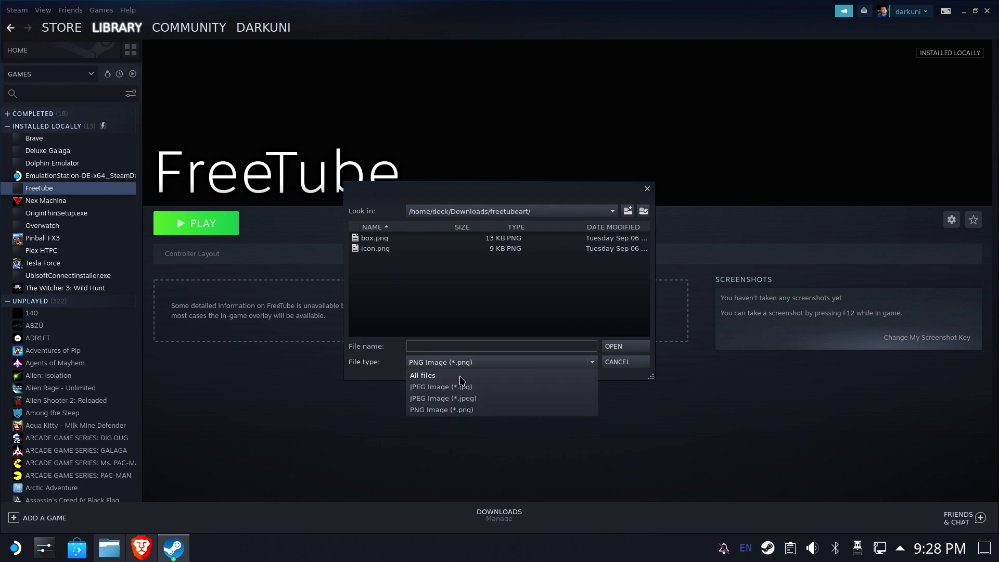
click(460, 375)
double_click(405, 239)
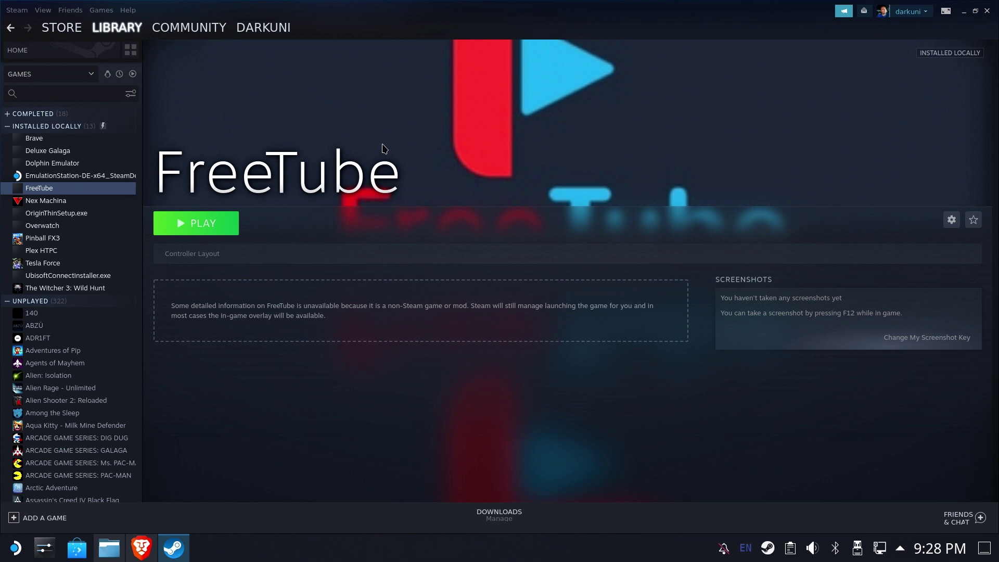
- Set icon.png as the custom logo on FreeTube's library page
right_click(452, 89)
click(501, 106)
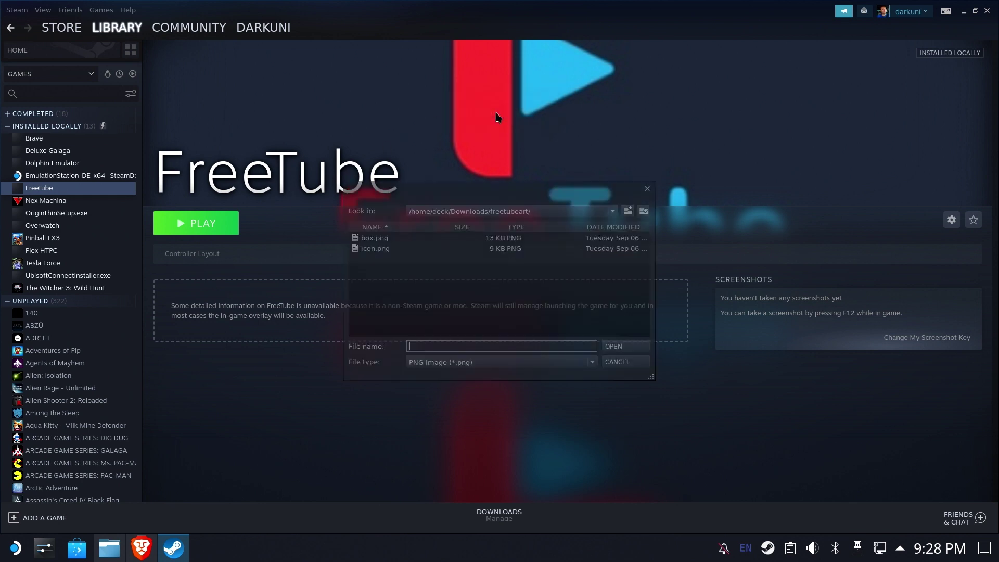
double_click(374, 249)
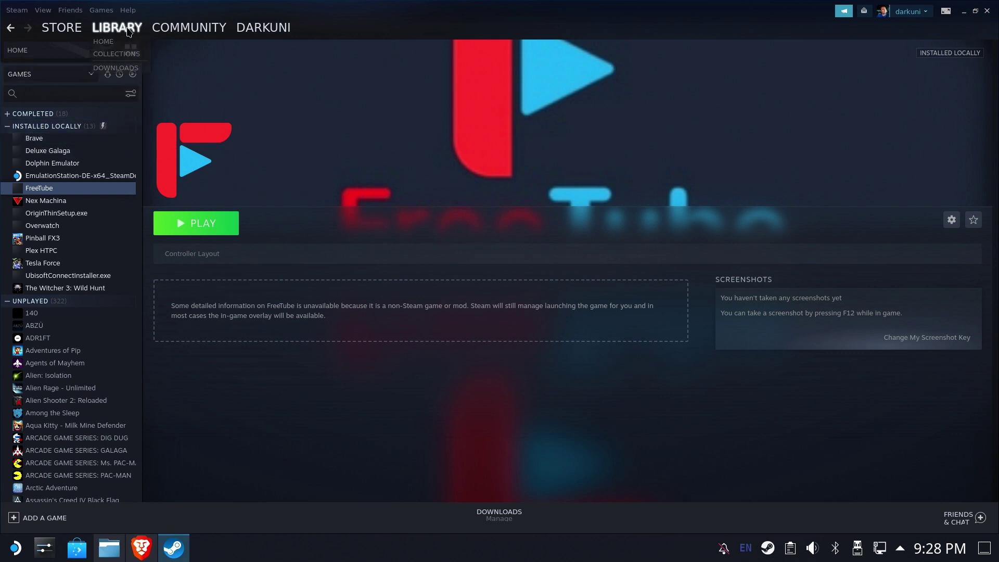
- Return to the library home and set box.png as custom artwork for FreeTube's tile under All Games
click(99, 50)
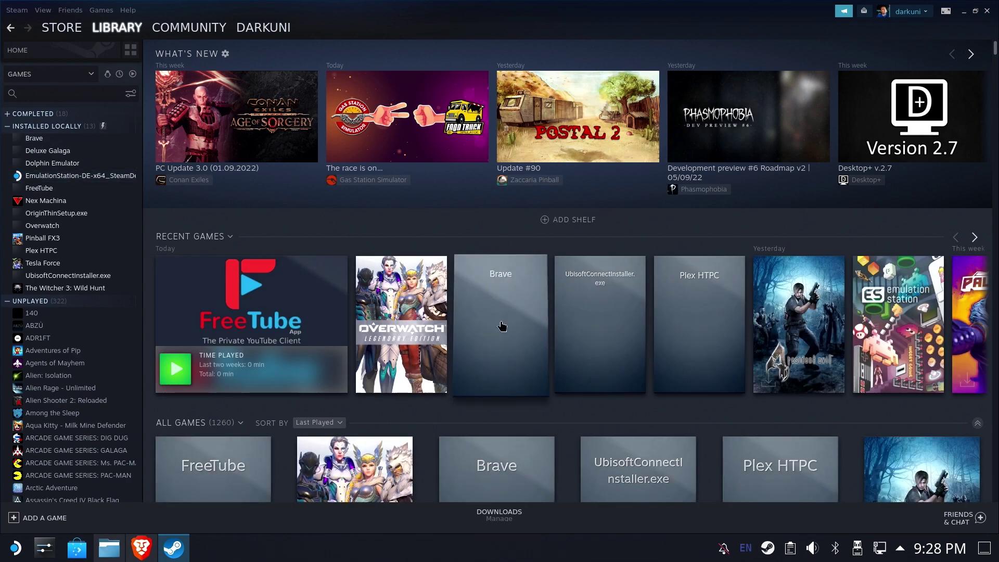
scroll(244, 329, down, 2)
scroll(245, 329, down, 2)
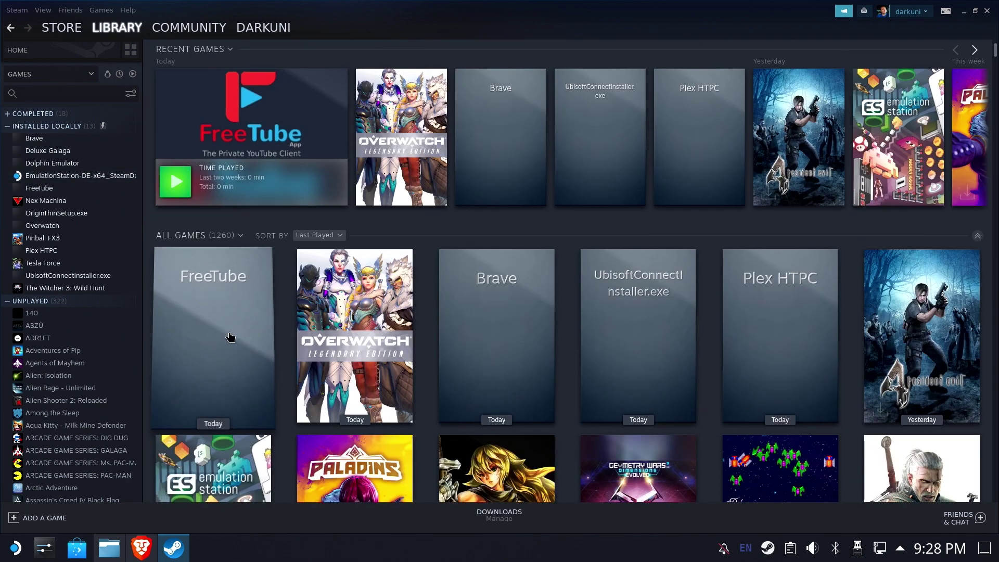
right_click(231, 312)
mouse_move(270, 379)
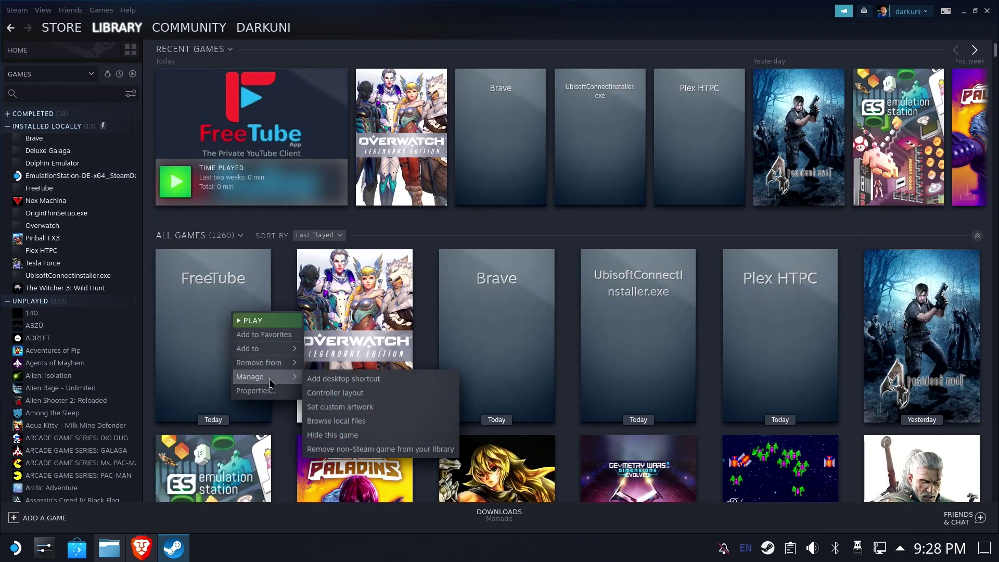
click(394, 411)
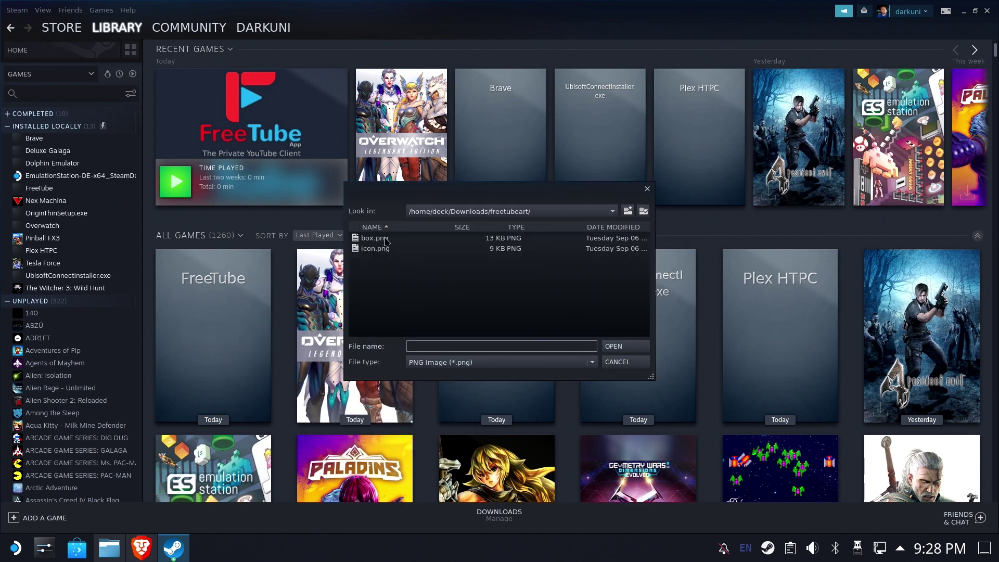
double_click(374, 238)
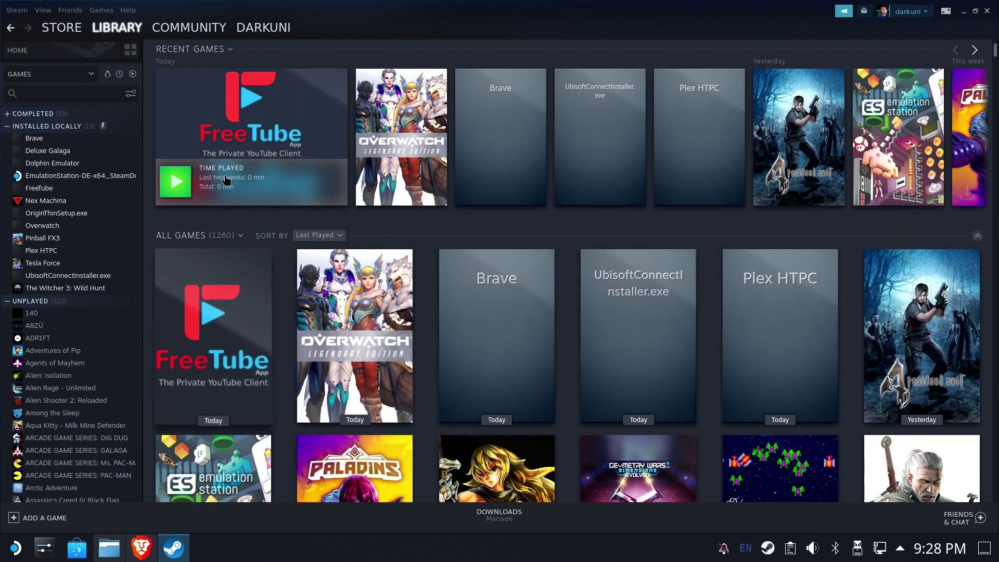
- Close the Steam window, return to Gaming Mode and launch FreeTube from Recent Games
click(986, 11)
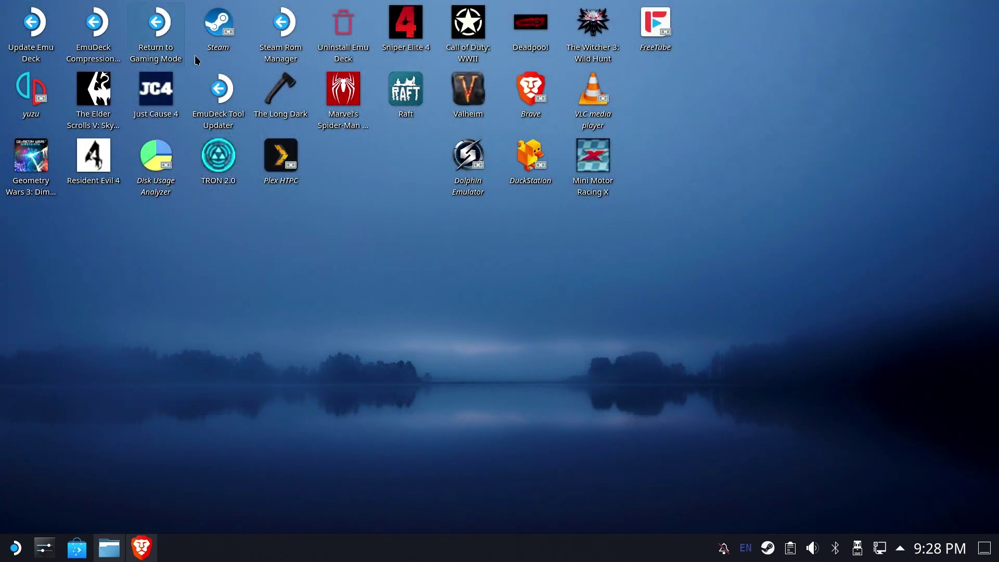
double_click(146, 27)
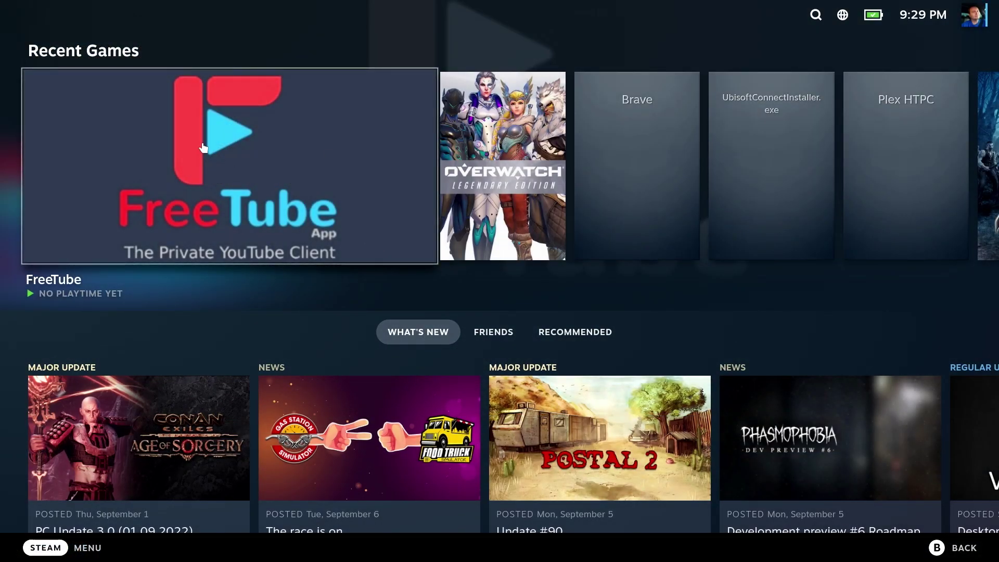
click(265, 177)
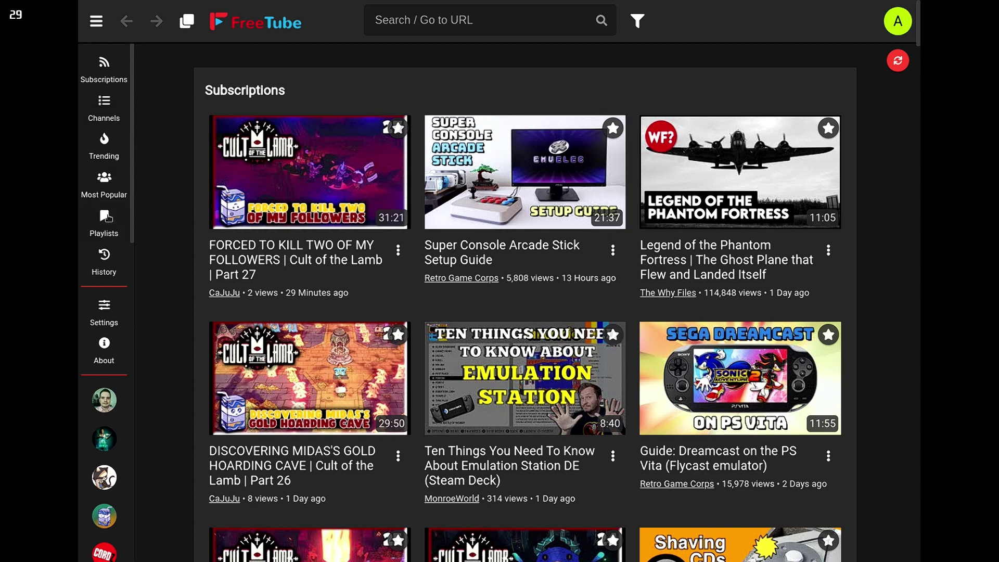
- Look through FreeTube's list of subscribed channels, and activate the channel search field
click(104, 100)
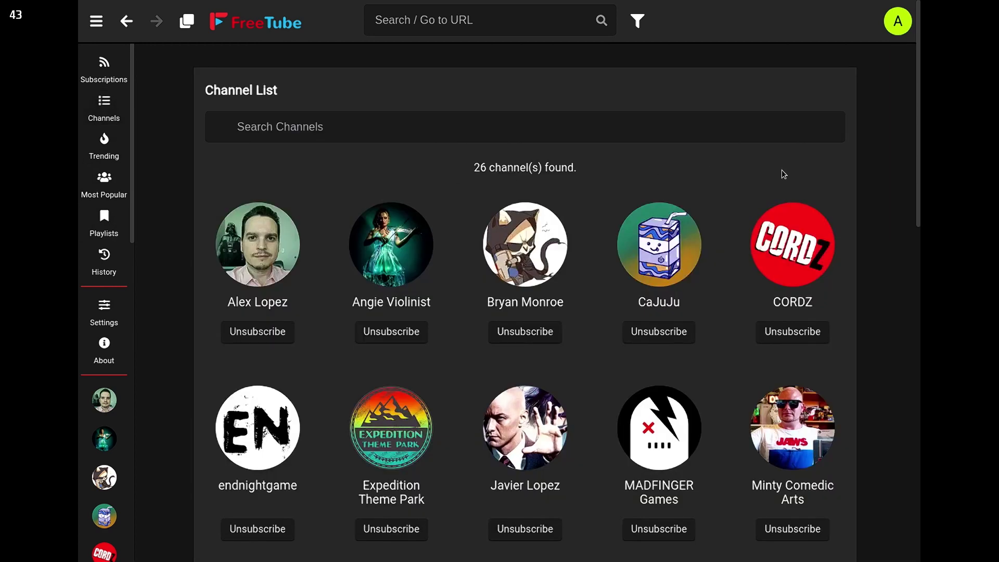
scroll(819, 177, down, 10)
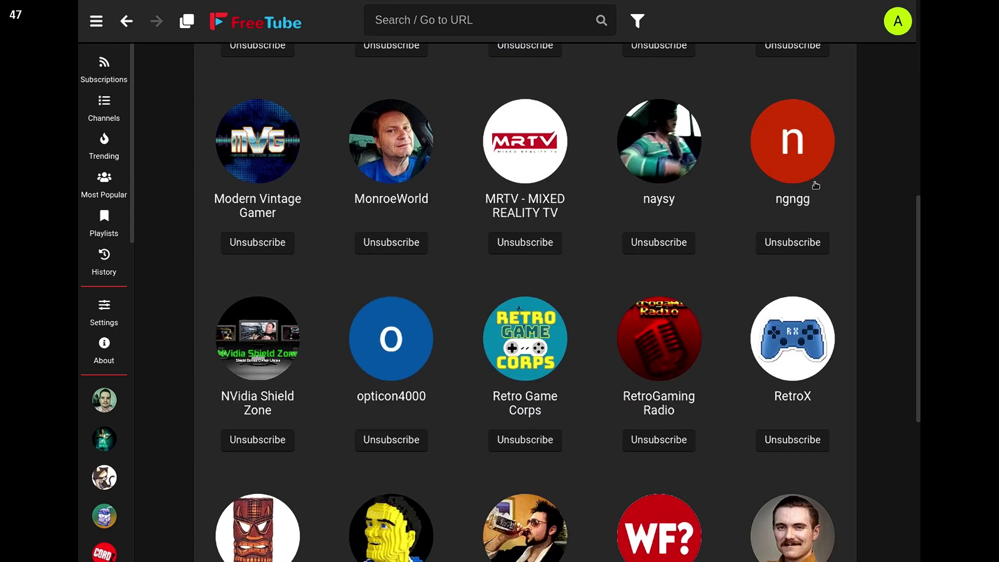
scroll(816, 185, down, 4)
scroll(812, 186, up, 7)
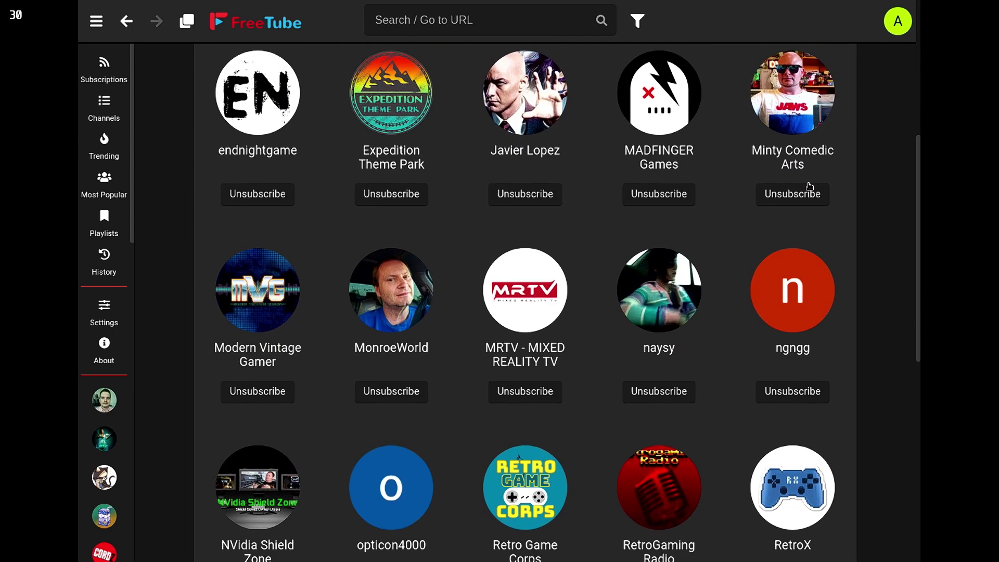
scroll(809, 186, up, 5)
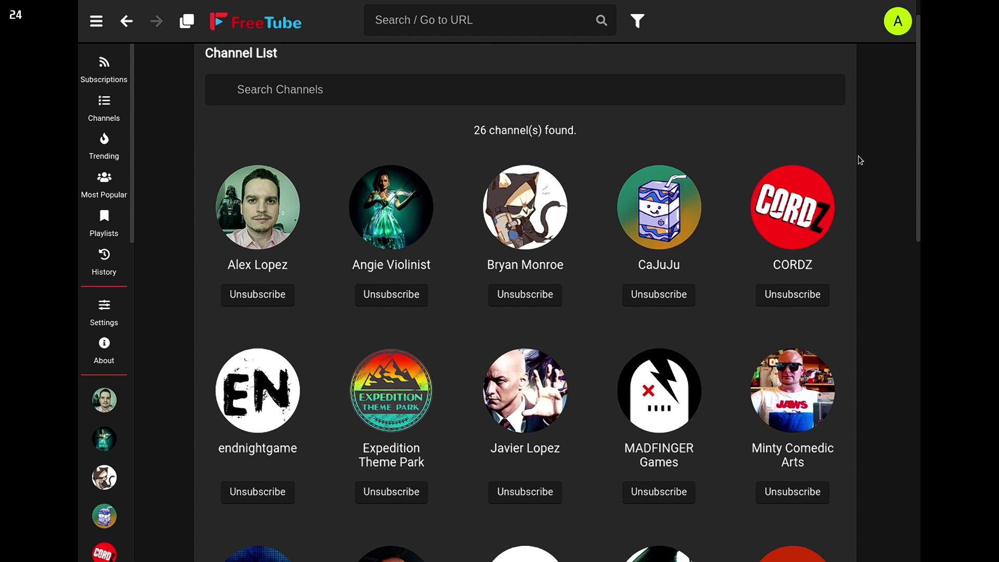
click(734, 94)
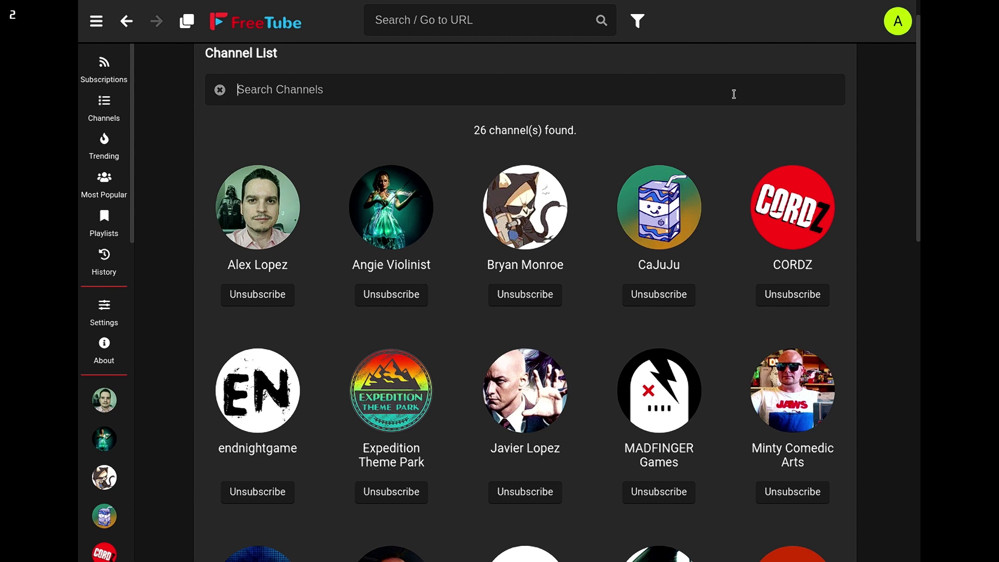